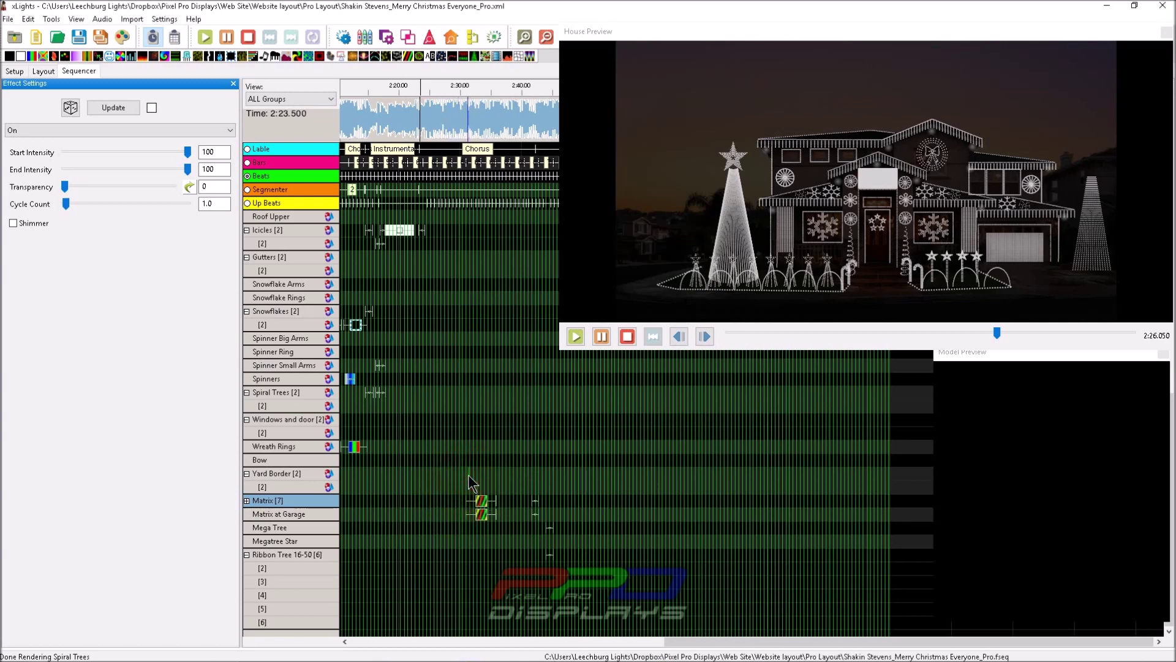
# Scroll the timeline down to bring the Matrix [7] group row near 2:20–2:40 into view.
pyautogui.scroll(-5, 469, 476)
# Zoom to about 2:32–2:36 and load the Matrix [7] Spirals effect into Effect Settings.
pyautogui.scroll(4, 744, 600)
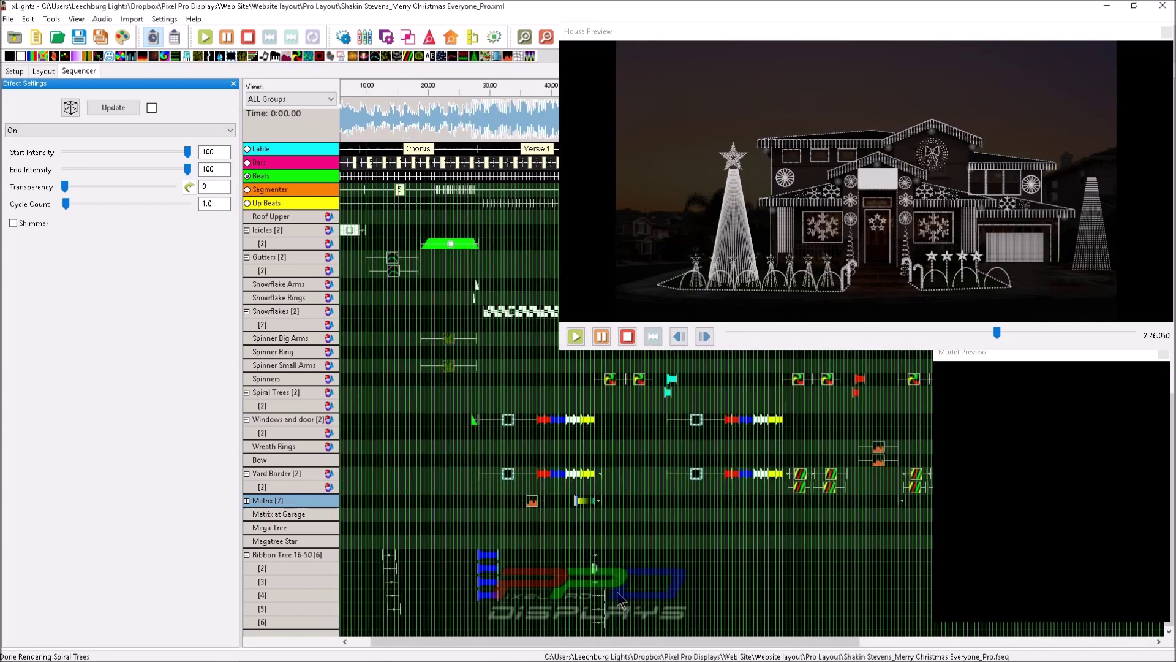
pyautogui.scroll(-3, 621, 599)
pyautogui.scroll(6, 744, 474)
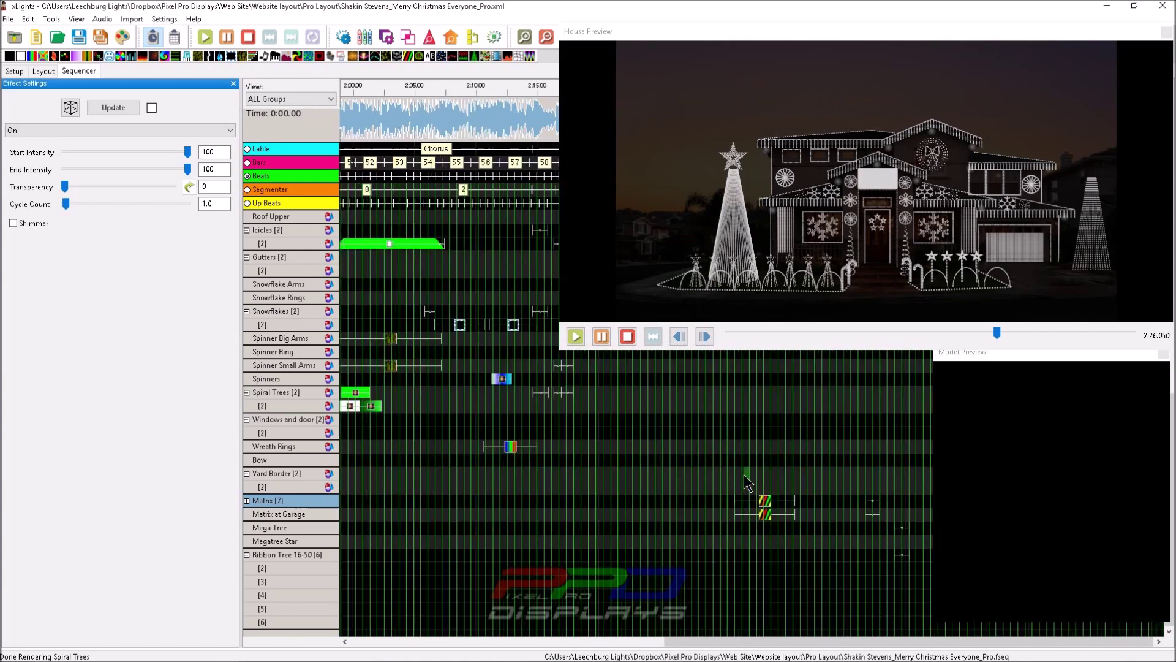
pyautogui.scroll(-3, 744, 475)
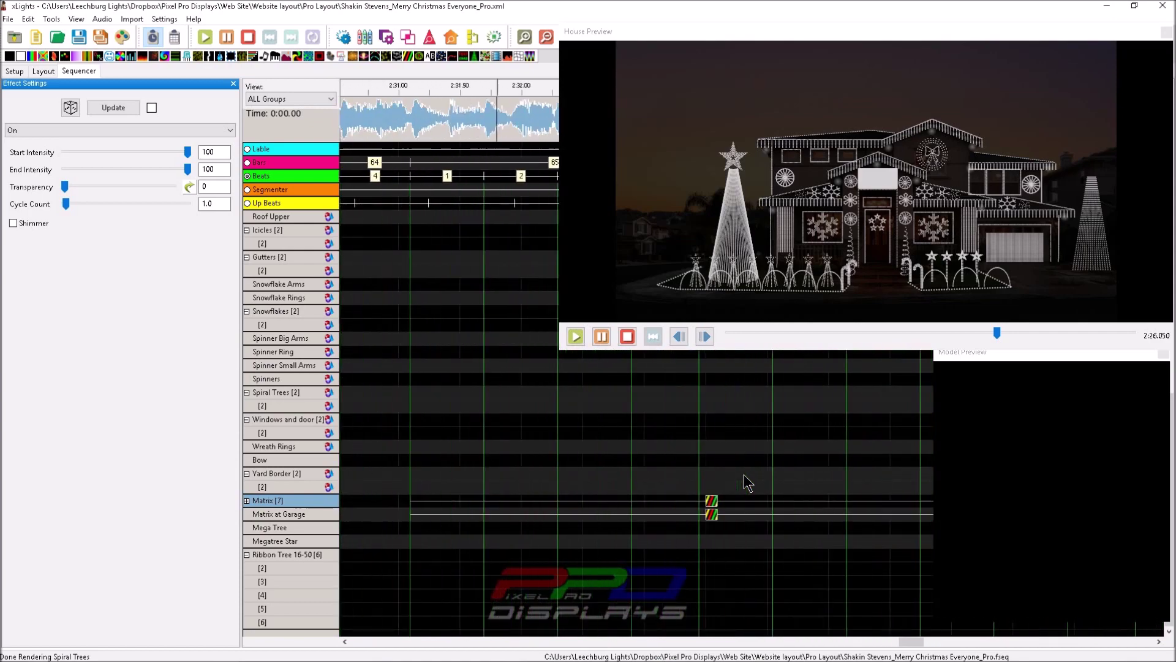
pyautogui.click(524, 477)
pyautogui.scroll(-3, 524, 476)
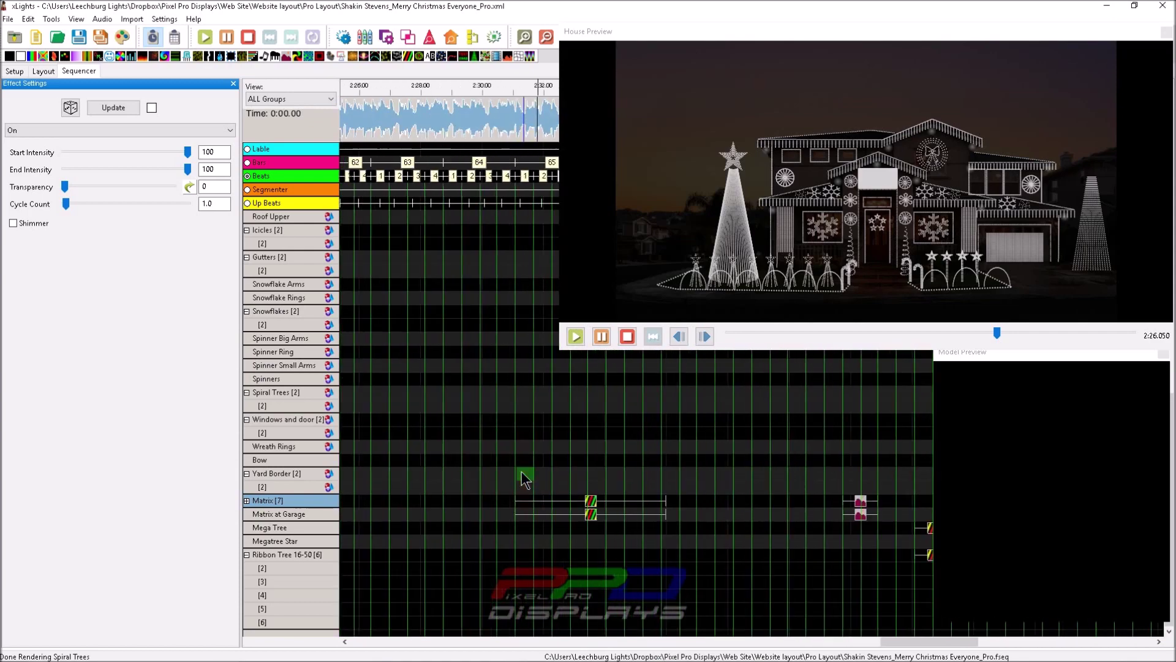
pyautogui.hscroll(3, 509, 512)
pyautogui.click(425, 508)
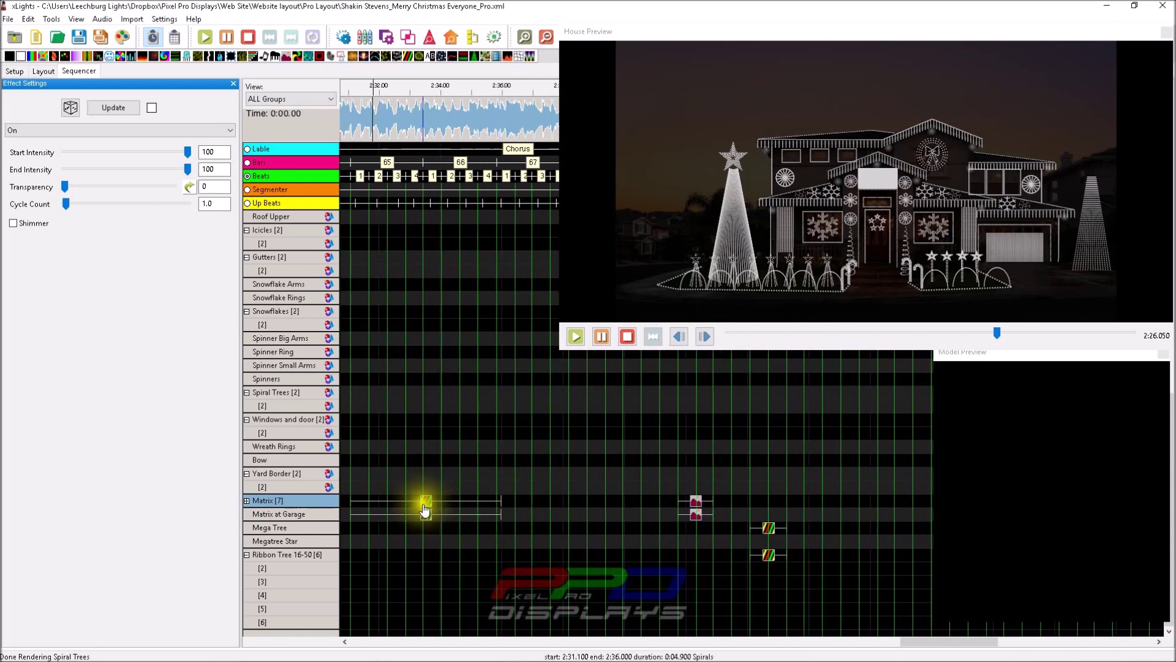
pyautogui.click(432, 507)
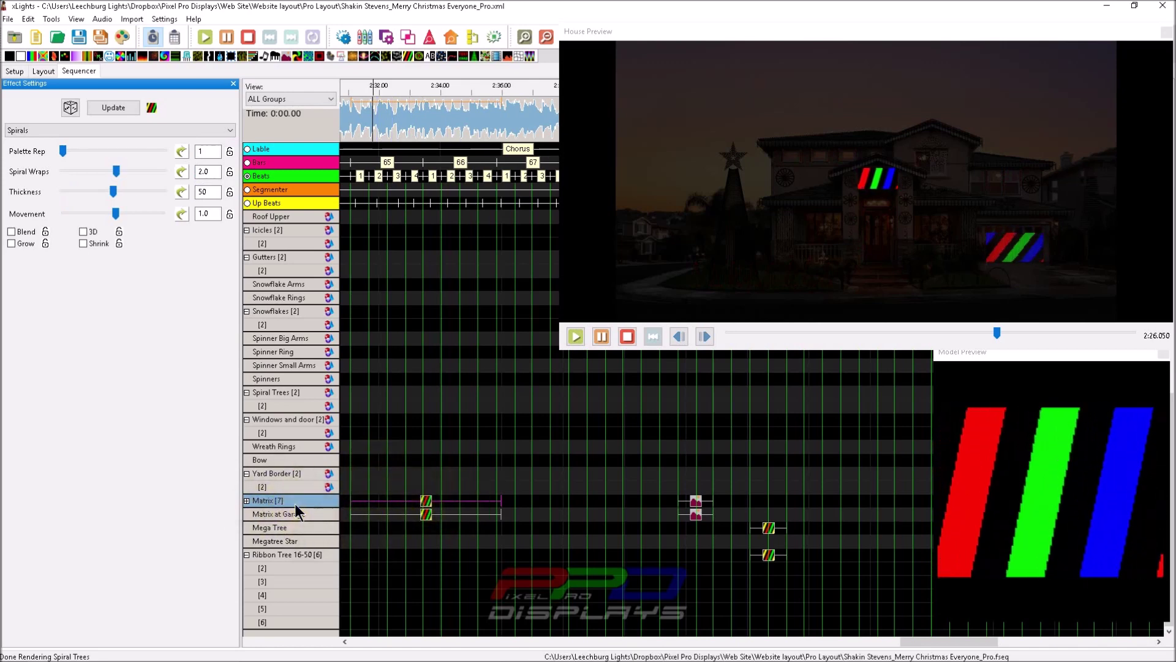
pyautogui.click(585, 500)
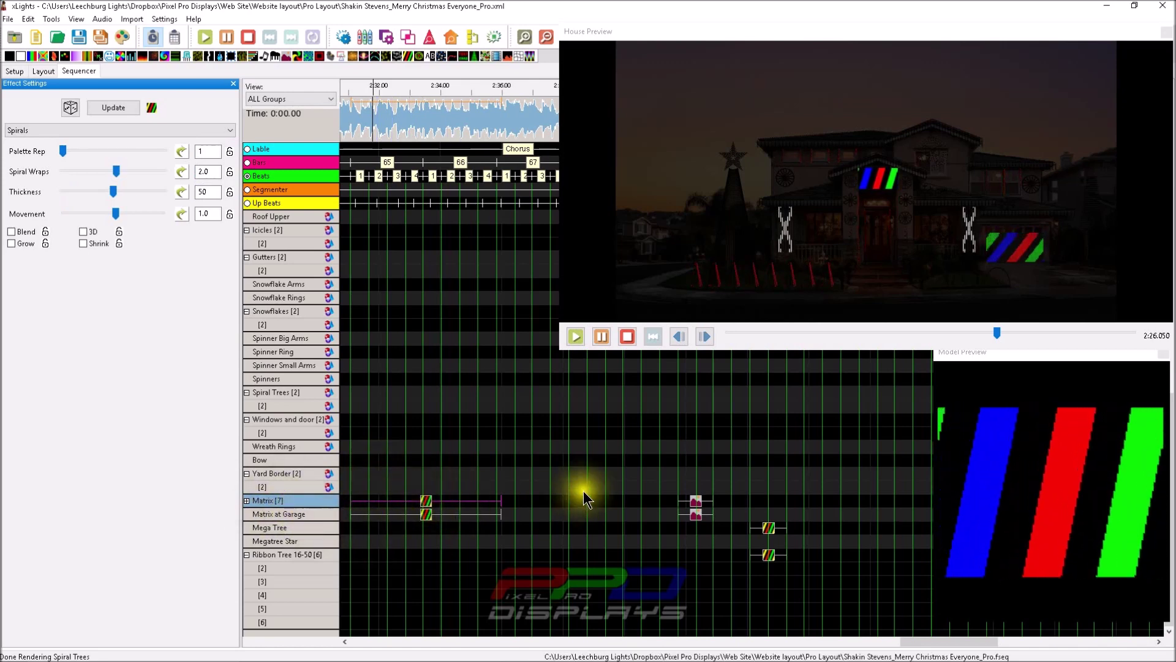
pyautogui.click(297, 503)
# Expand the Matrix [7] group into its Strand 1–9 rows.
pyautogui.doubleClick(298, 503)
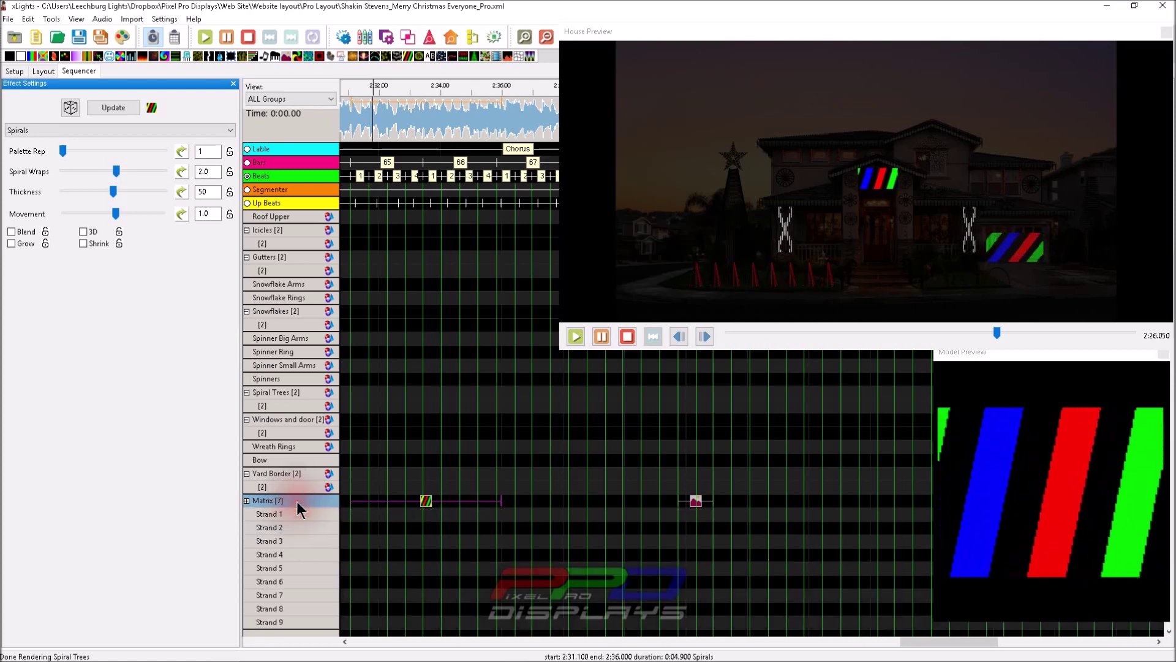
pyautogui.click(359, 514)
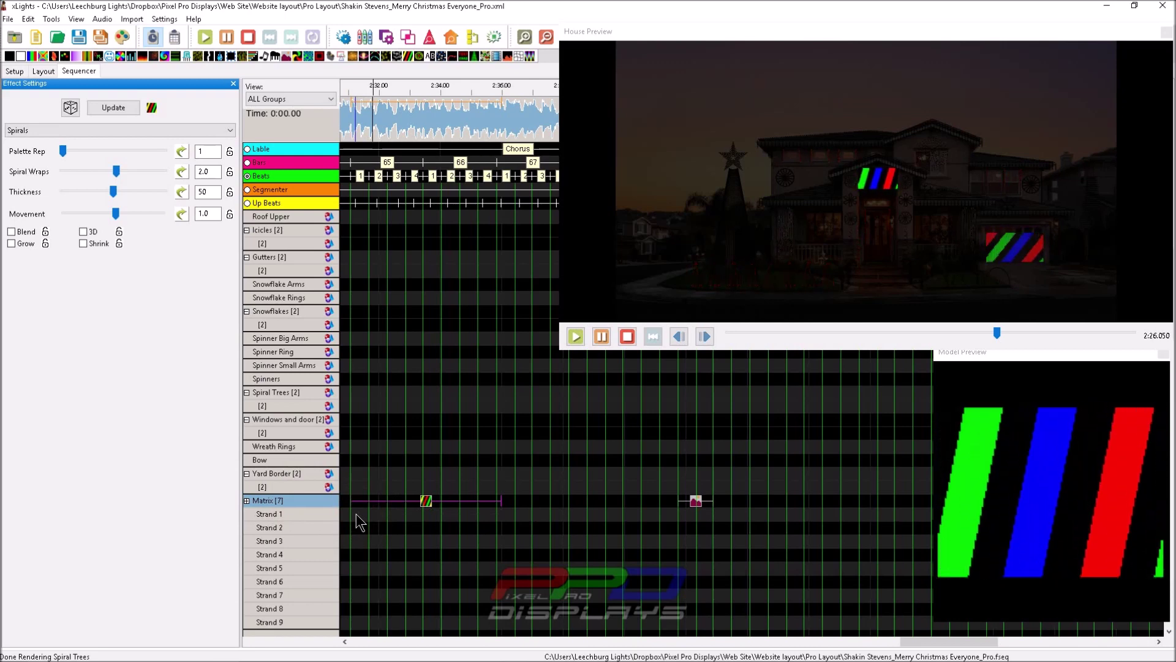
pyautogui.click(372, 503)
pyautogui.scroll(-7, 373, 503)
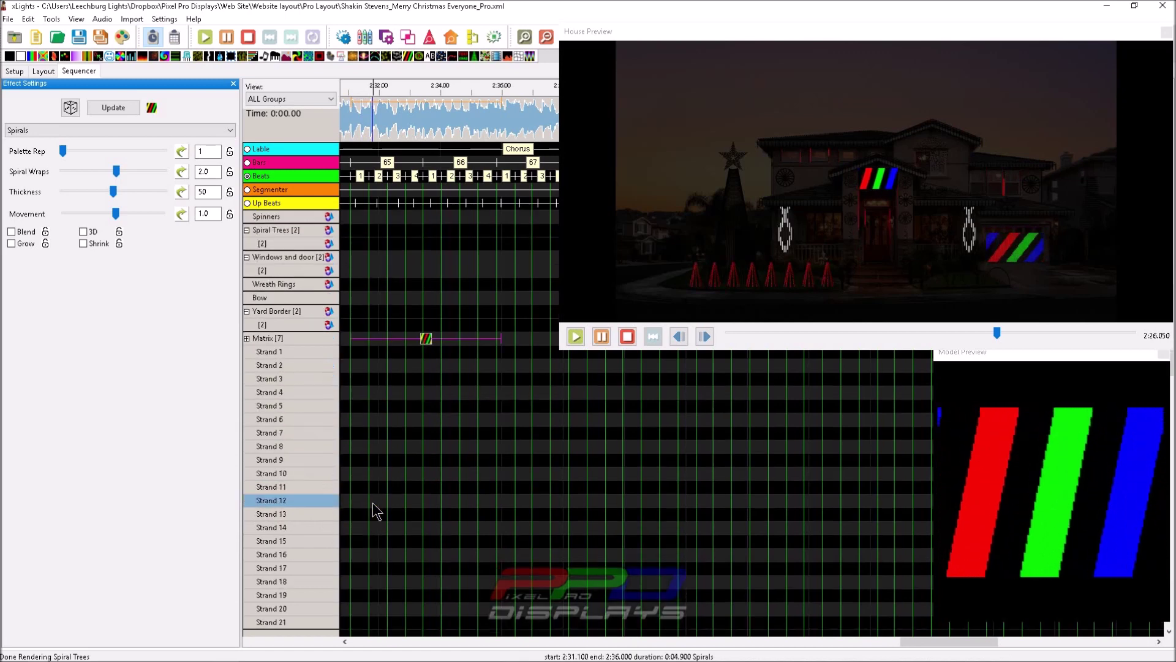
pyautogui.scroll(7, 373, 504)
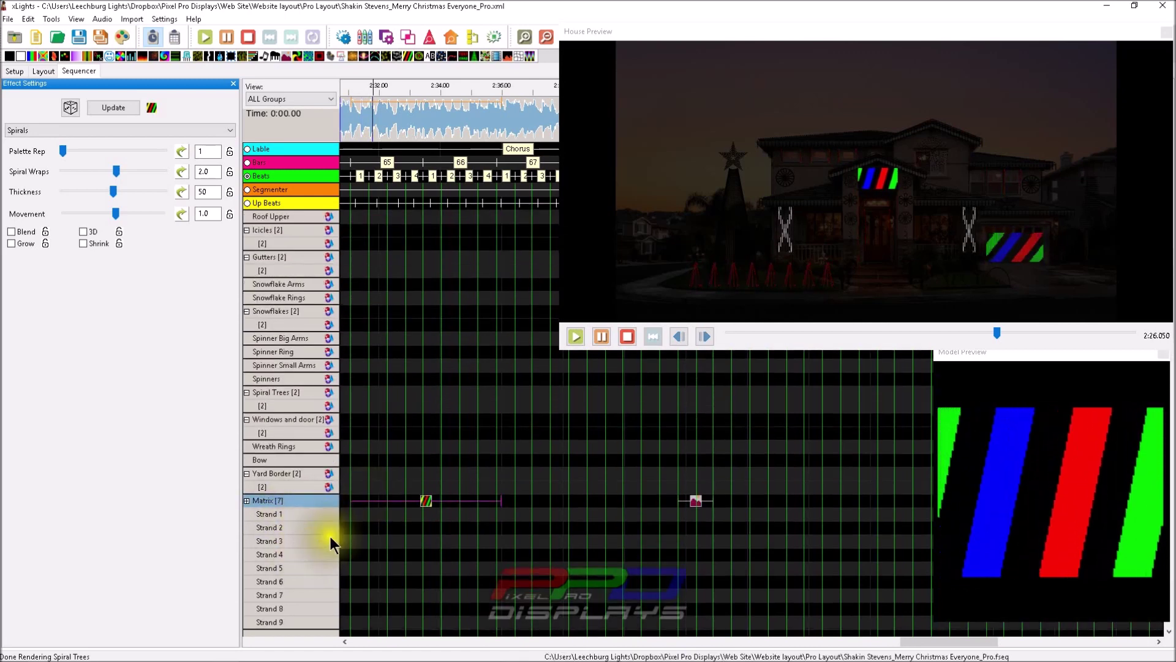
pyautogui.click(539, 519)
# Add a Bars effect on Strand 1 just after the Spirals effect, with direction Left.
pyautogui.moveTo(539, 521); pyautogui.dragTo(547, 522)
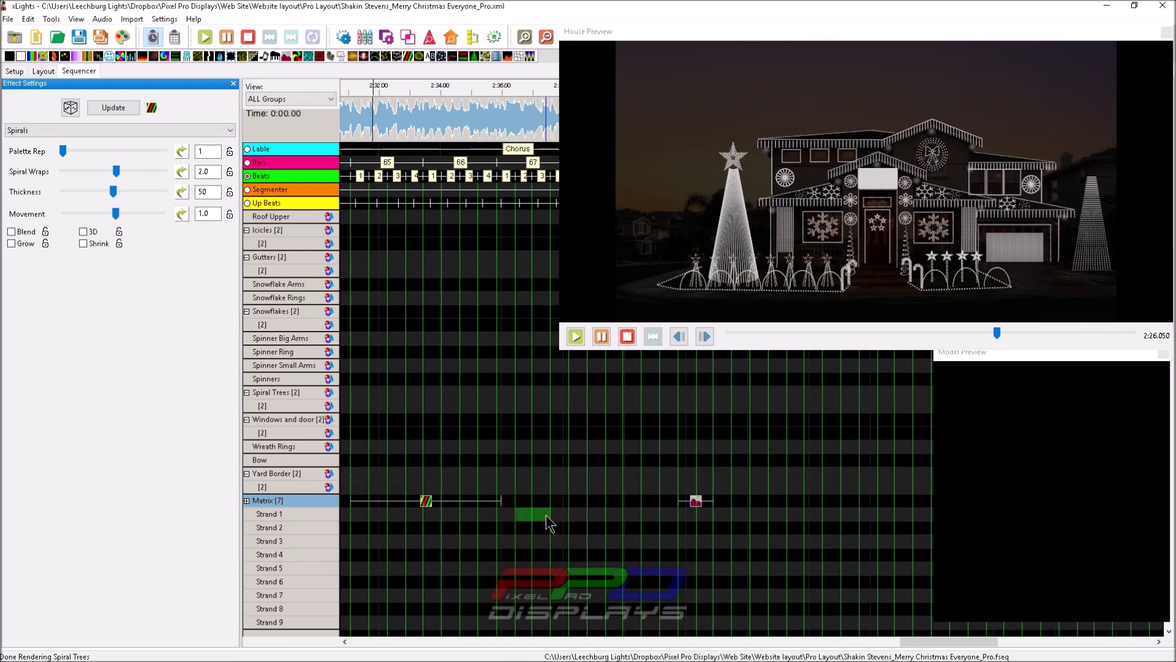
pyautogui.press('b')
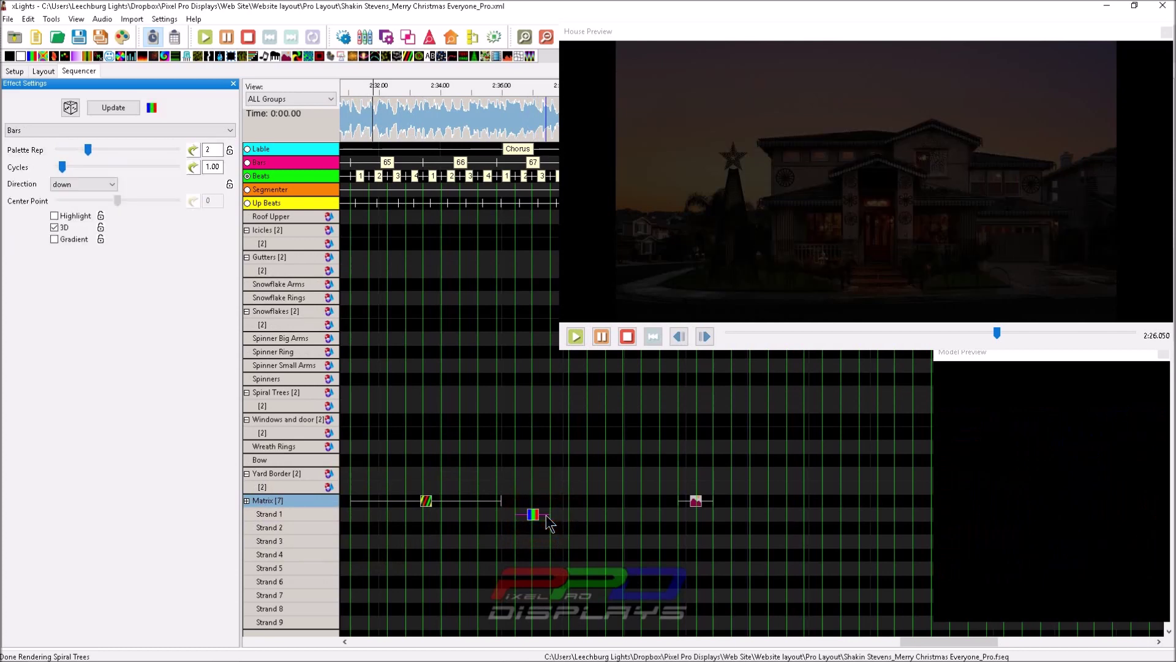
pyautogui.click(533, 515)
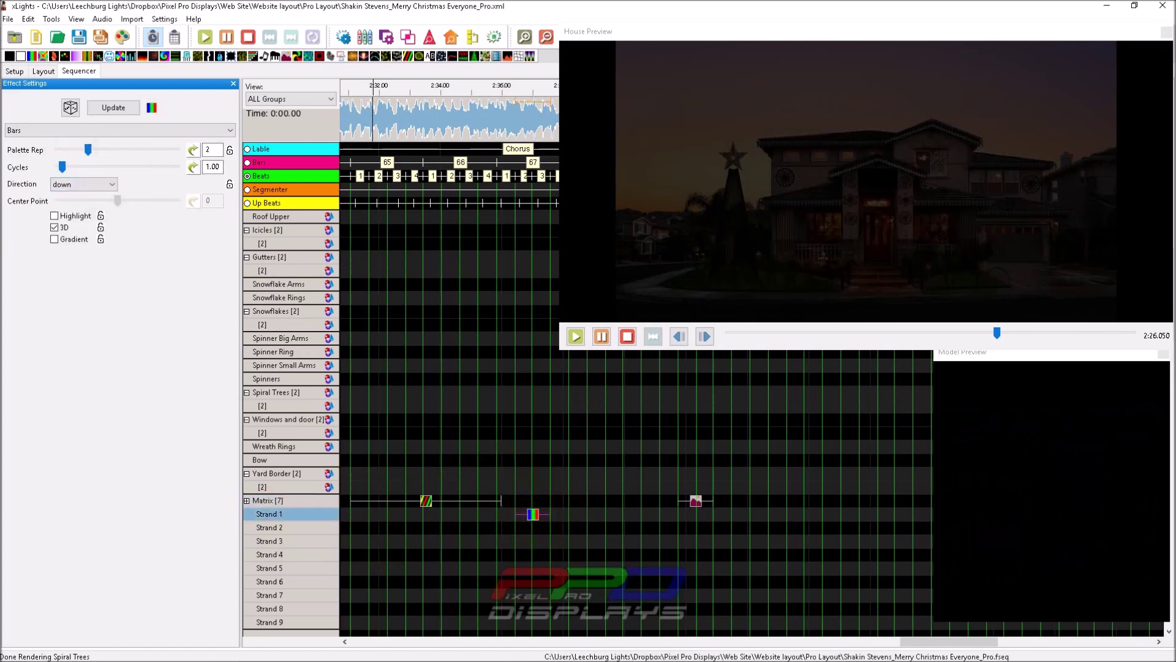
pyautogui.click(84, 189)
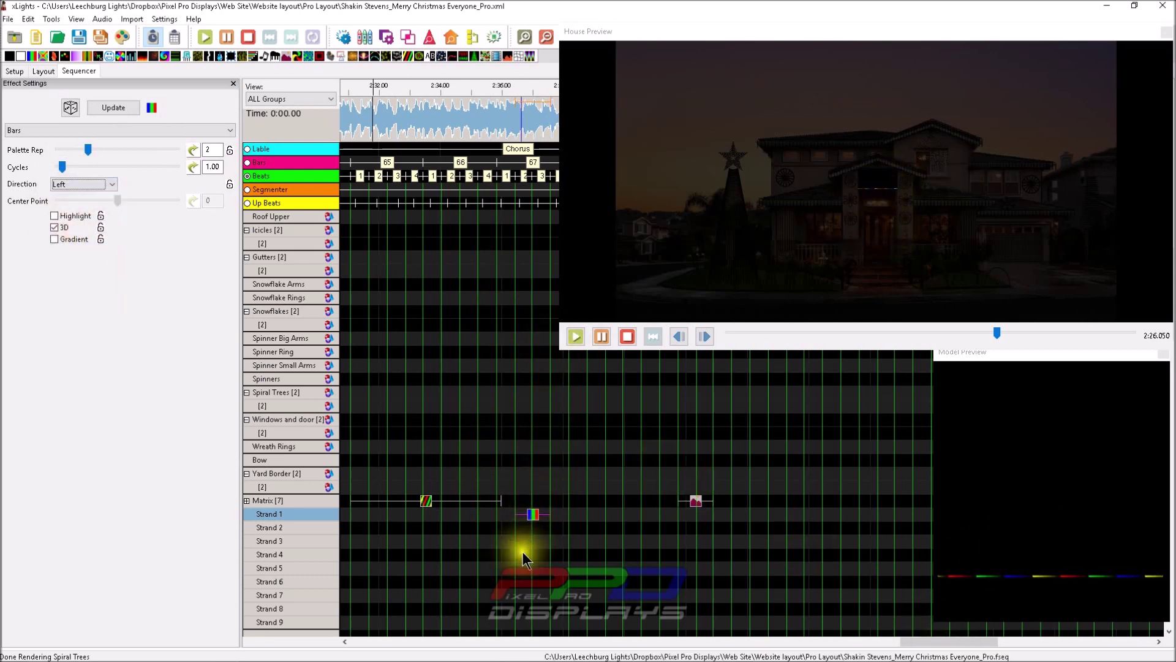
pyautogui.click(527, 577)
# Paste the Bars effect onto Strands 6 and 9, then scroll through the strand rows to check.
pyautogui.click(538, 579)
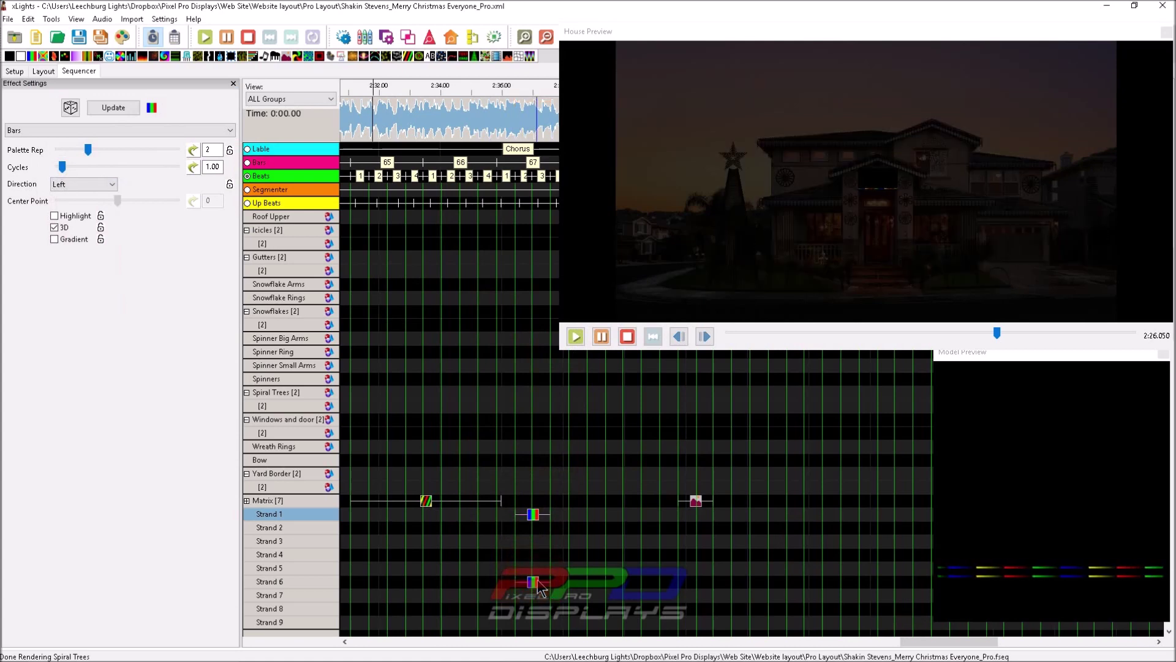
pyautogui.click(534, 626)
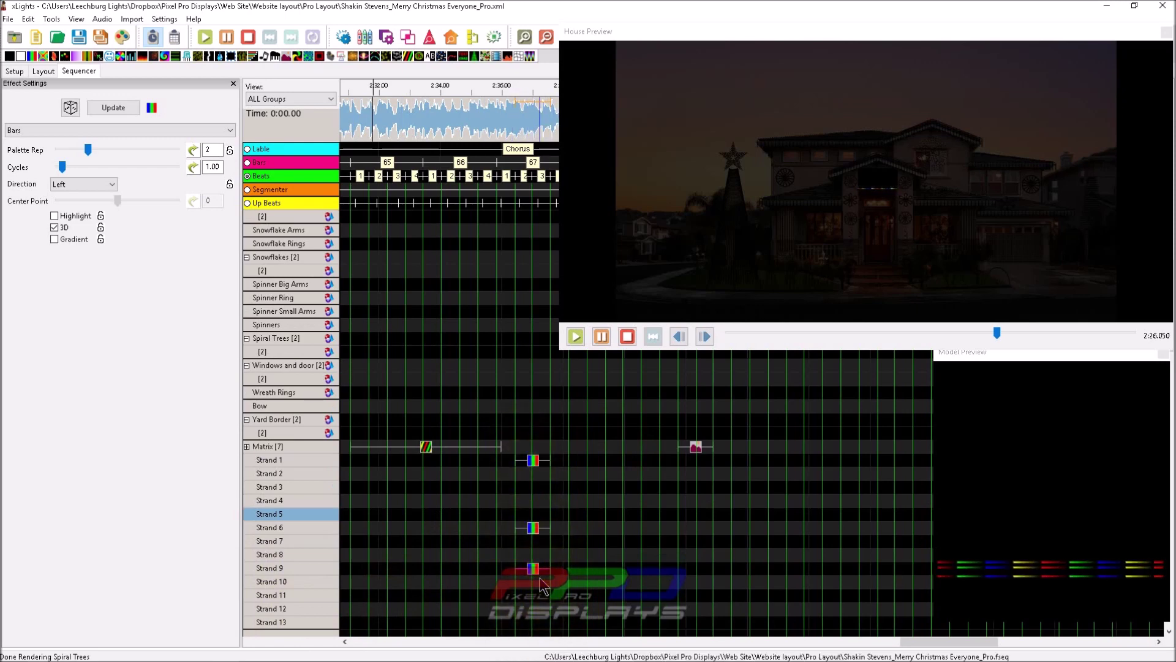
pyautogui.scroll(-5, 542, 585)
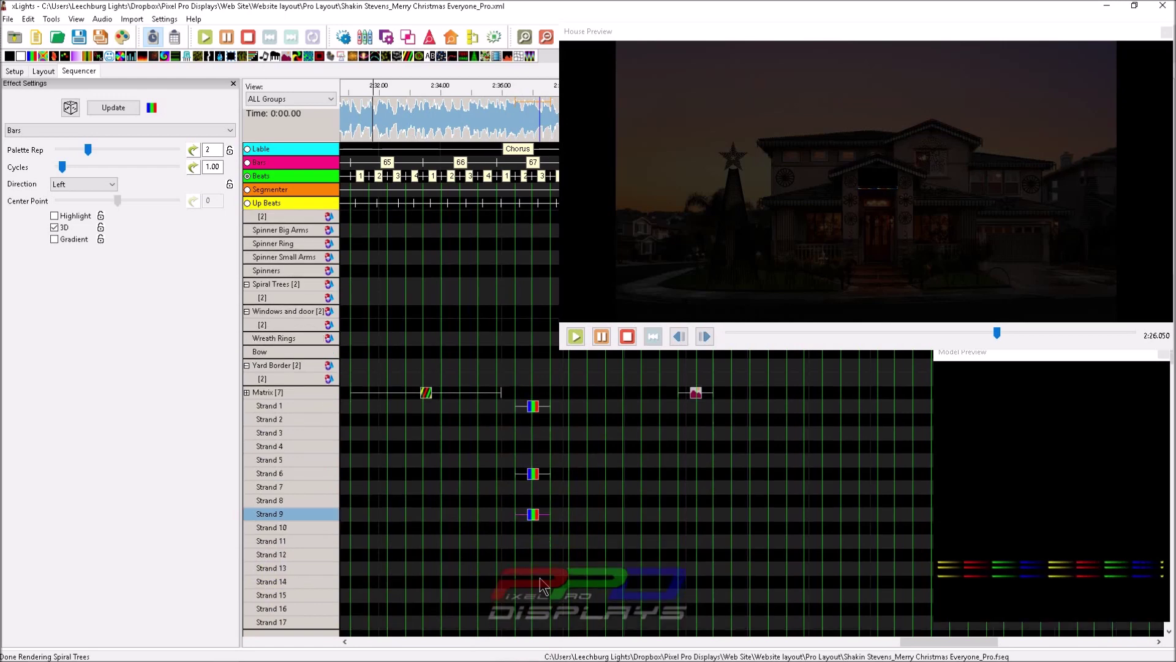
pyautogui.scroll(-7, 541, 585)
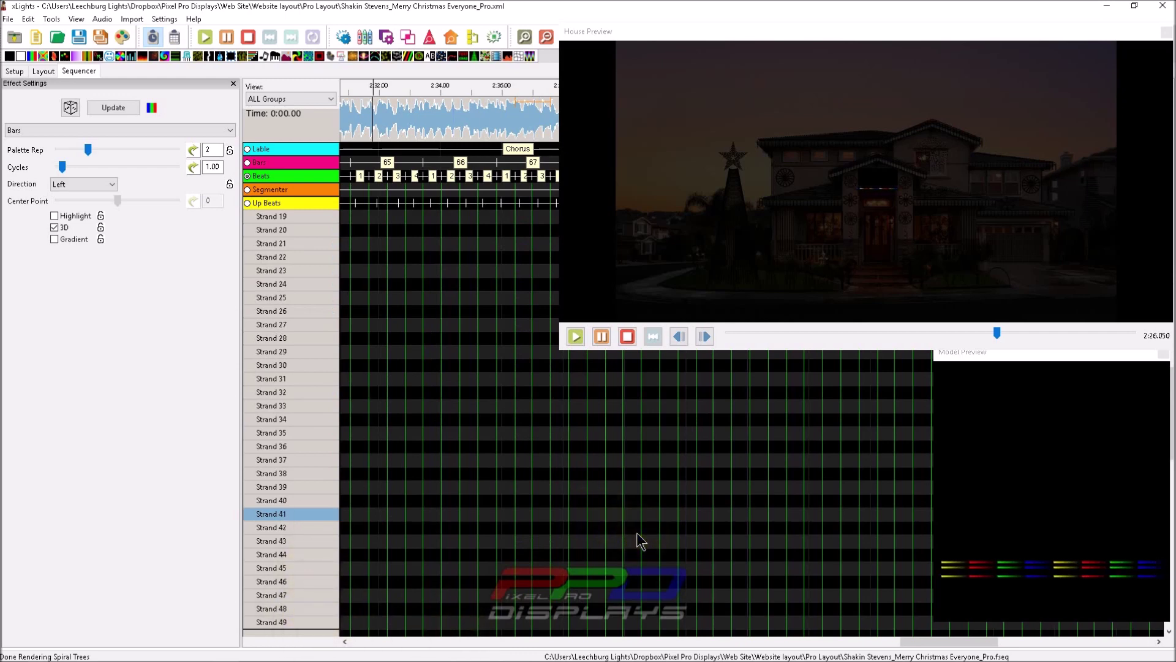
pyautogui.scroll(-4, 637, 531)
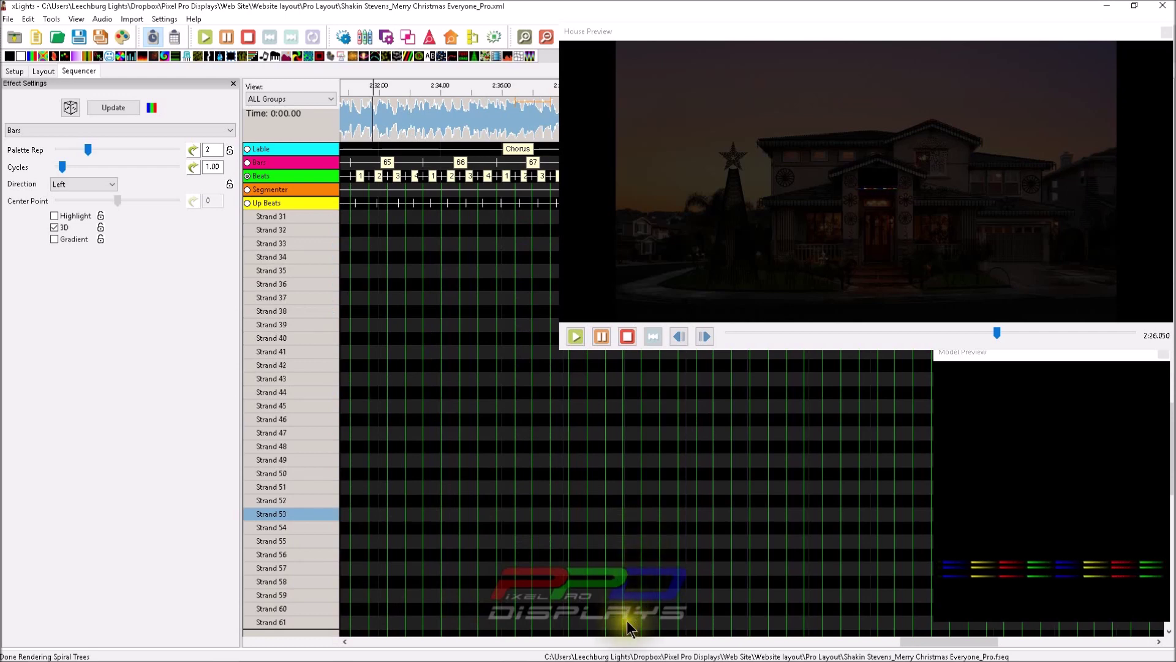
pyautogui.scroll(6, 637, 620)
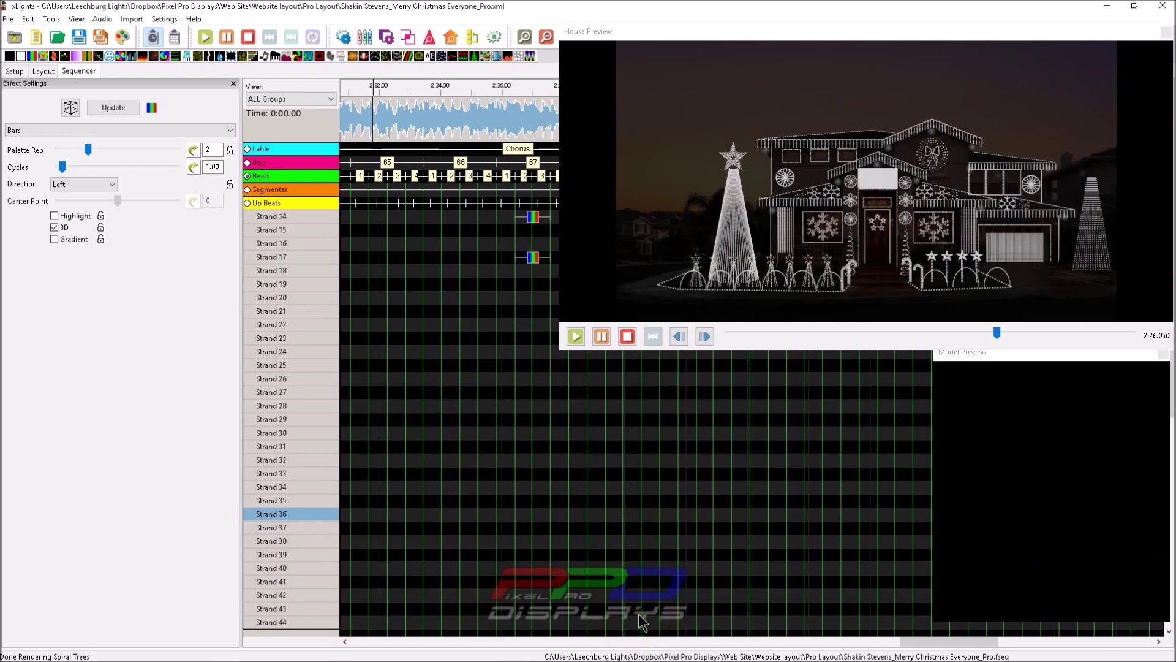
pyautogui.scroll(10, 640, 620)
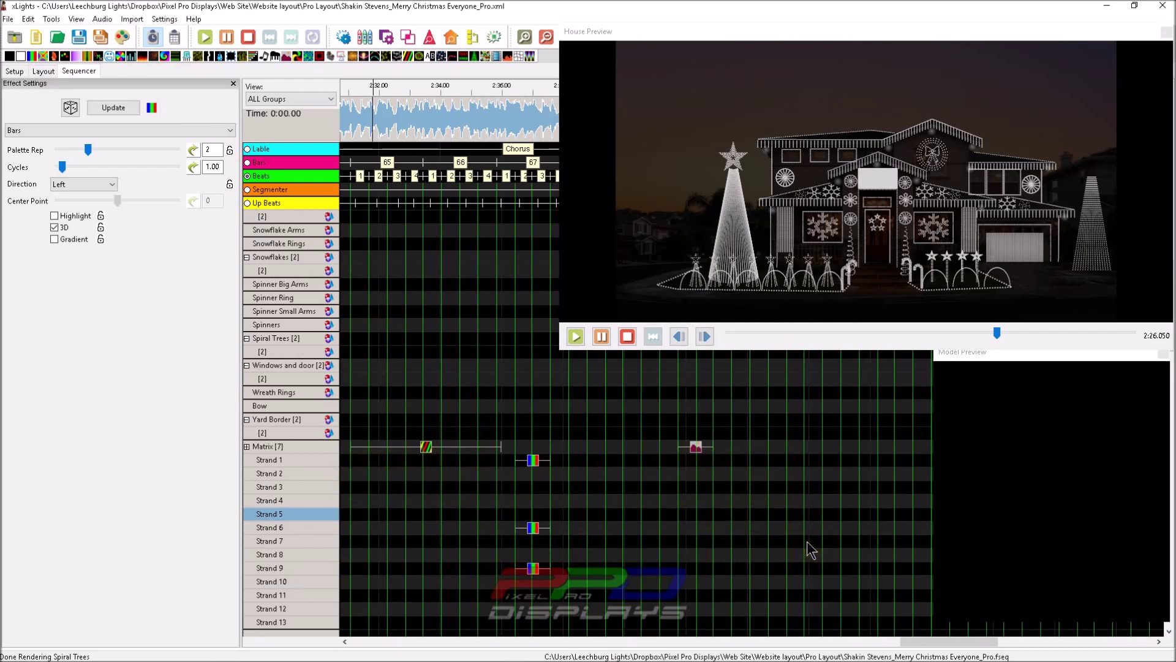
pyautogui.click(535, 576)
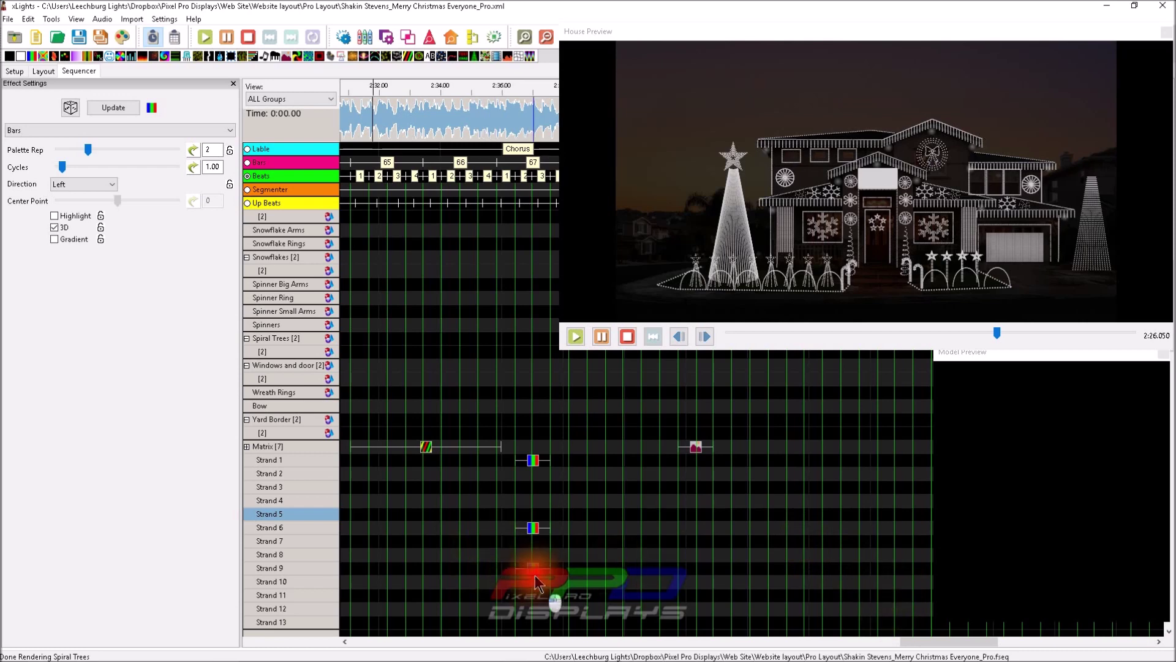
# Delete the Bars effects from Strands 1, 6 and 9 and collapse the Matrix group.
pyautogui.moveTo(535, 575); pyautogui.dragTo(528, 466)
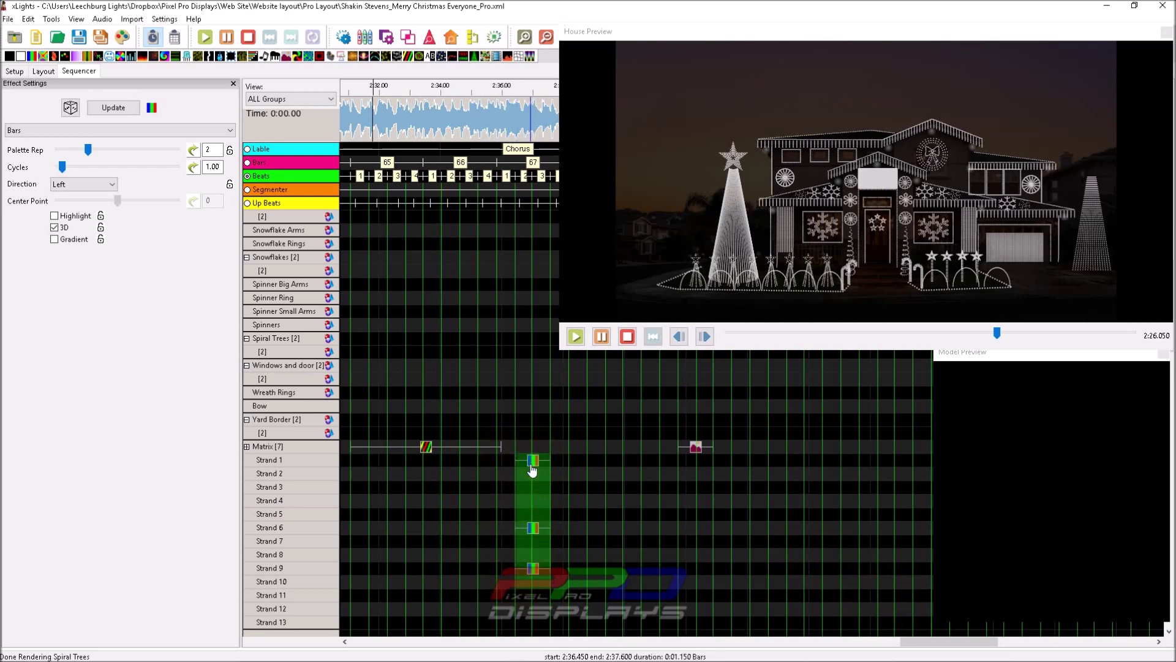
pyautogui.press('Delete')
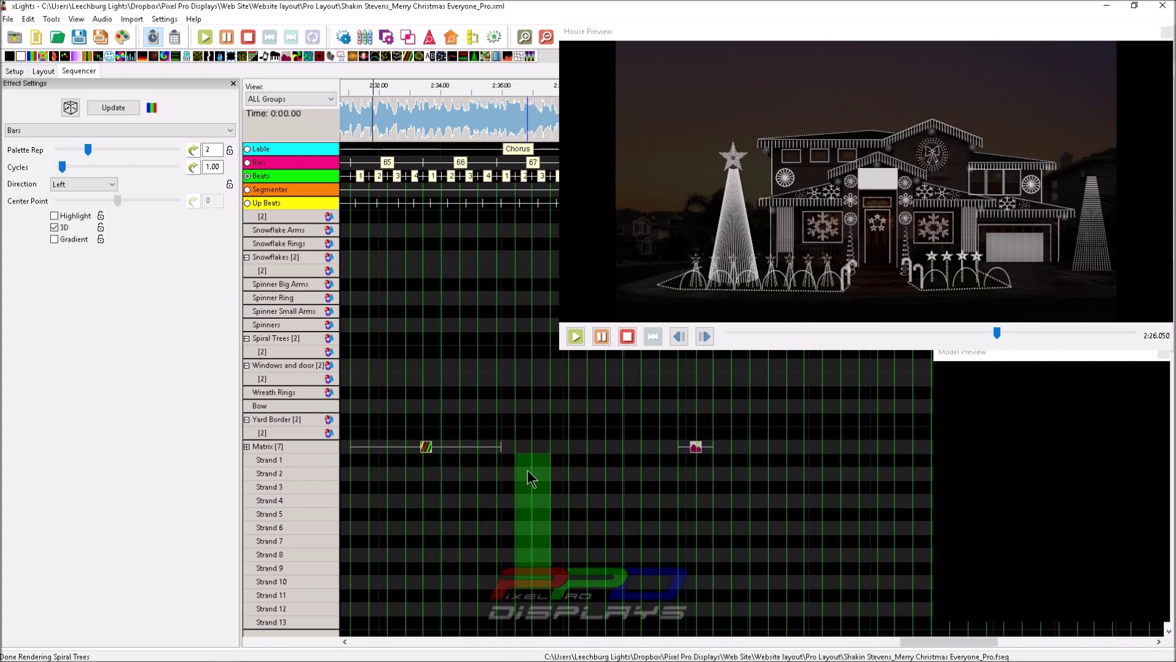
pyautogui.doubleClick(278, 451)
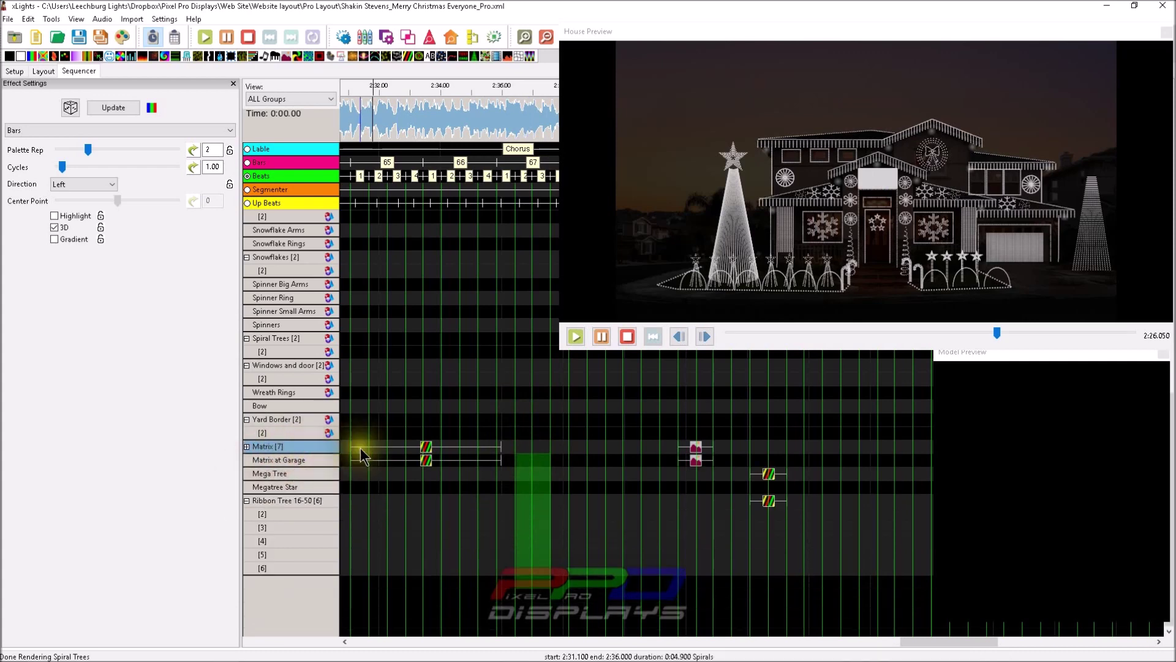
# Select the Spirals effects on the Matrix rows, then view the display Layout.
pyautogui.click(424, 447)
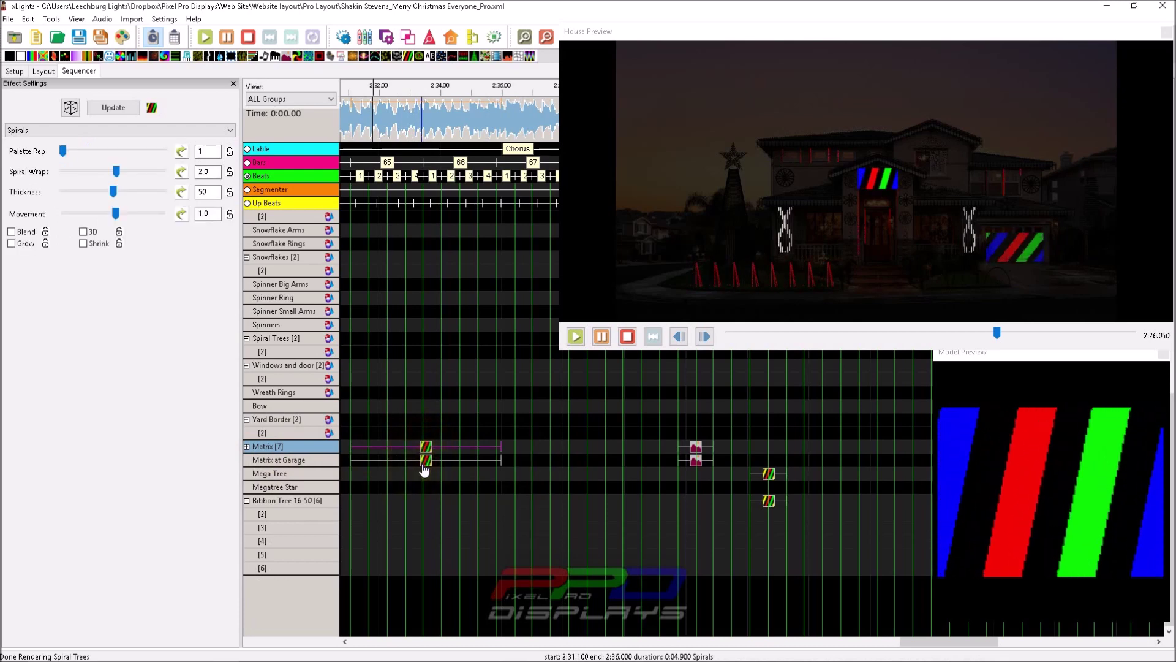
pyautogui.click(423, 460)
pyautogui.click(429, 450)
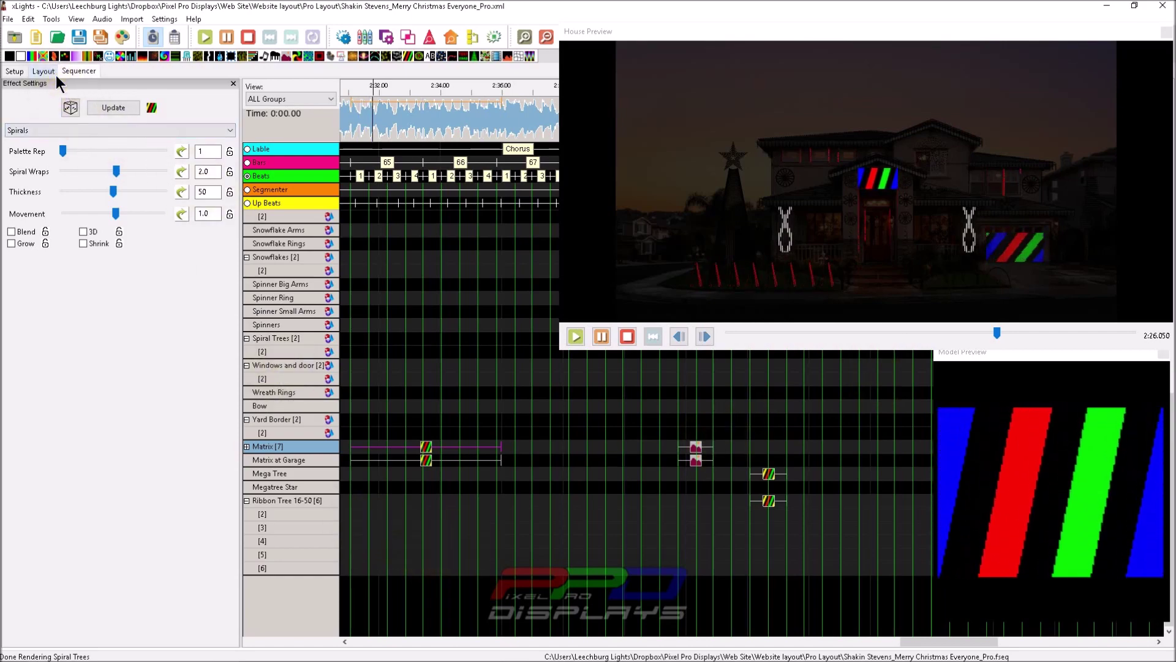
pyautogui.click(55, 74)
# Inspect the Matrix at Garage and front-door Matrix models in Layout, then return to the Sequencer.
pyautogui.click(965, 510)
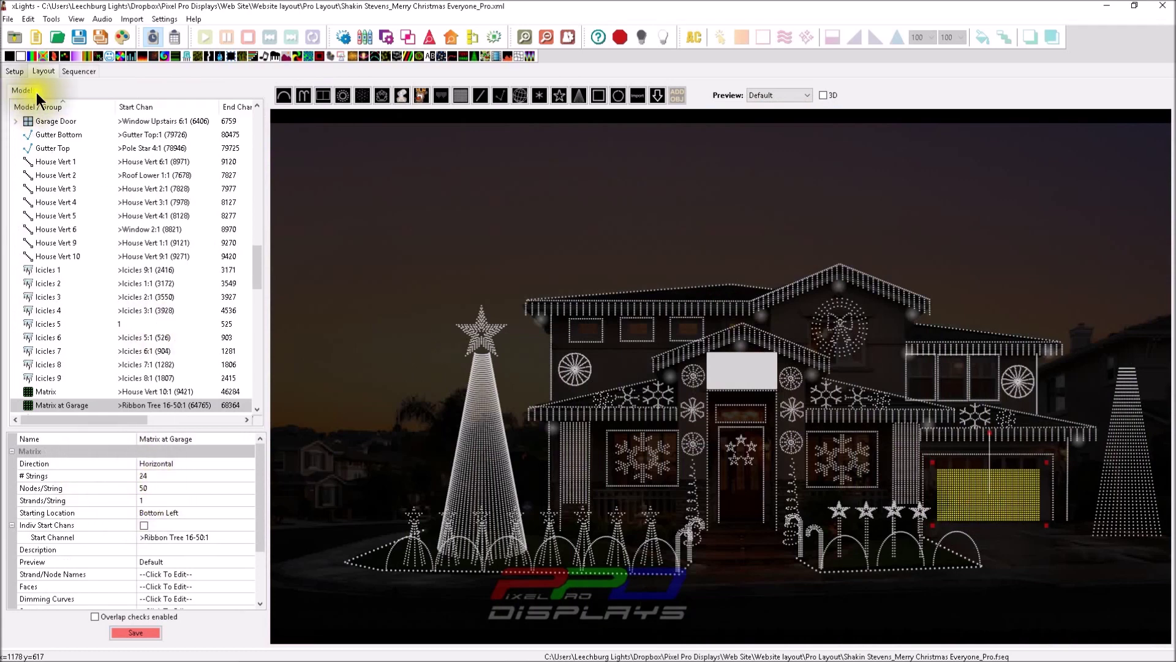
pyautogui.click(681, 373)
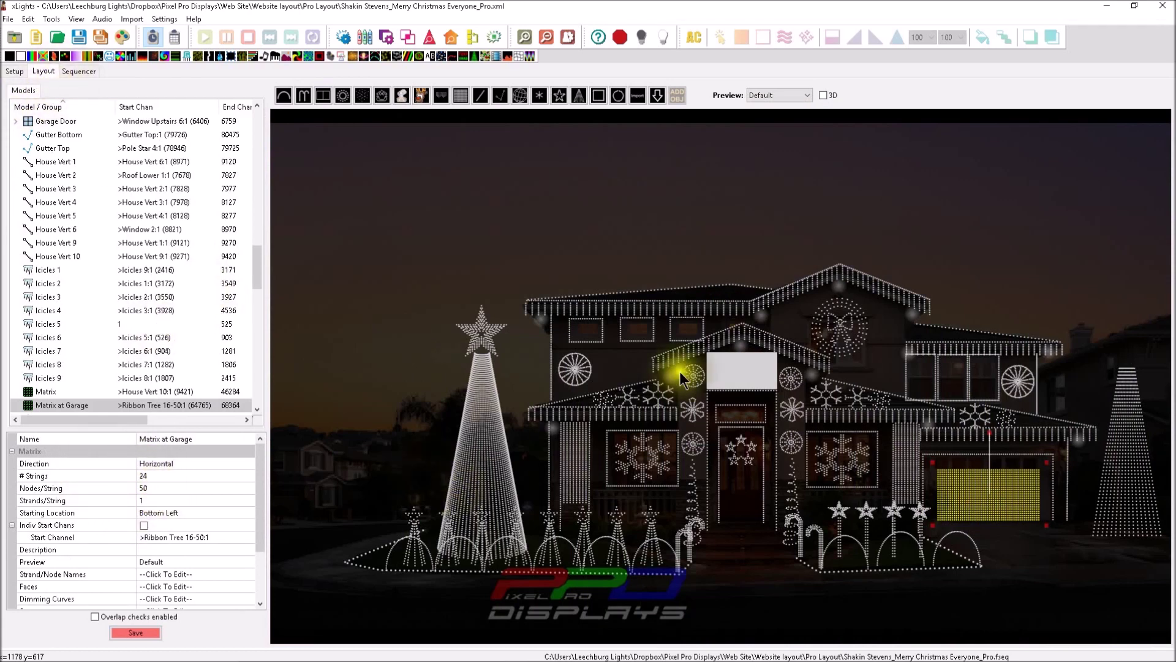
pyautogui.click(719, 370)
pyautogui.click(733, 372)
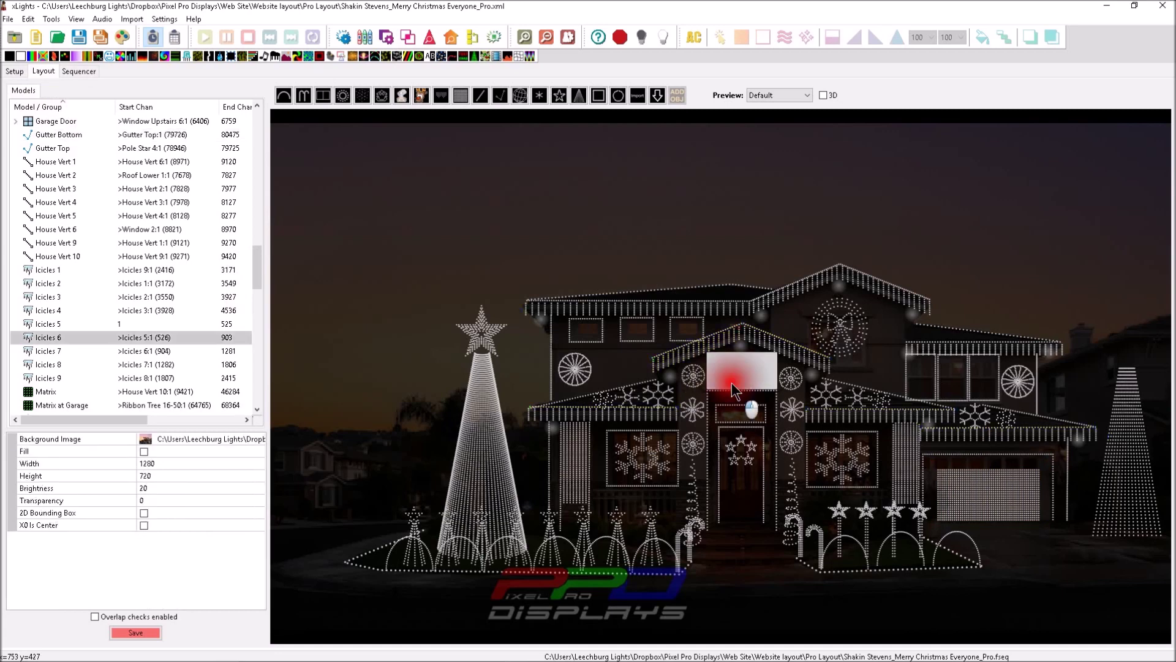
pyautogui.click(760, 368)
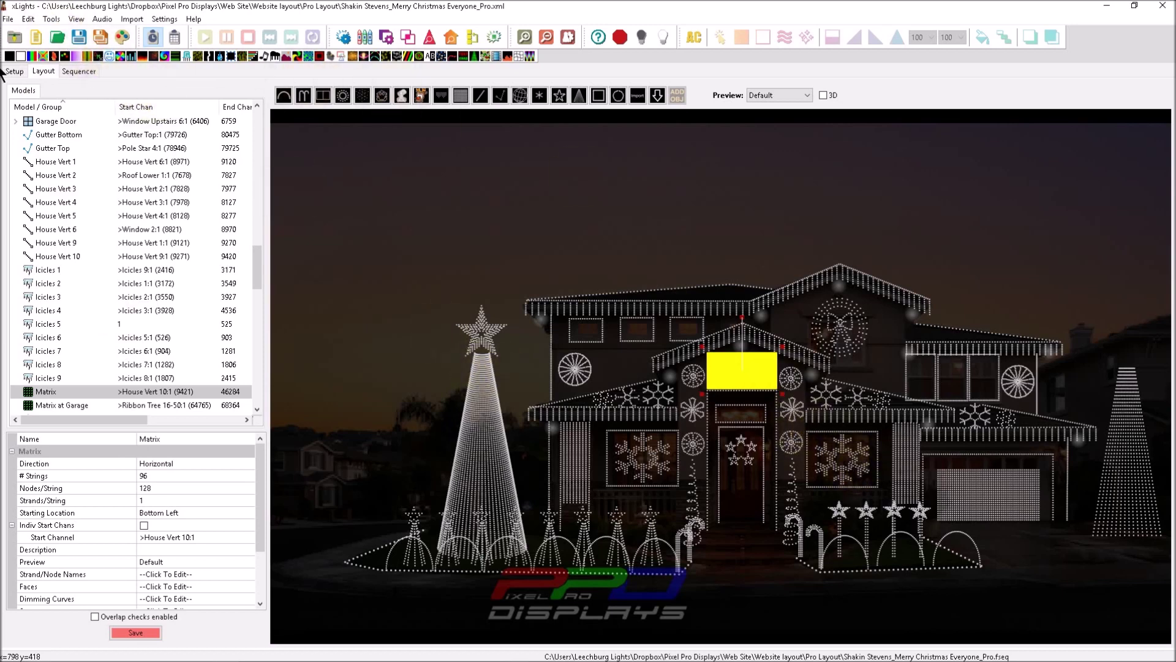
pyautogui.click(78, 71)
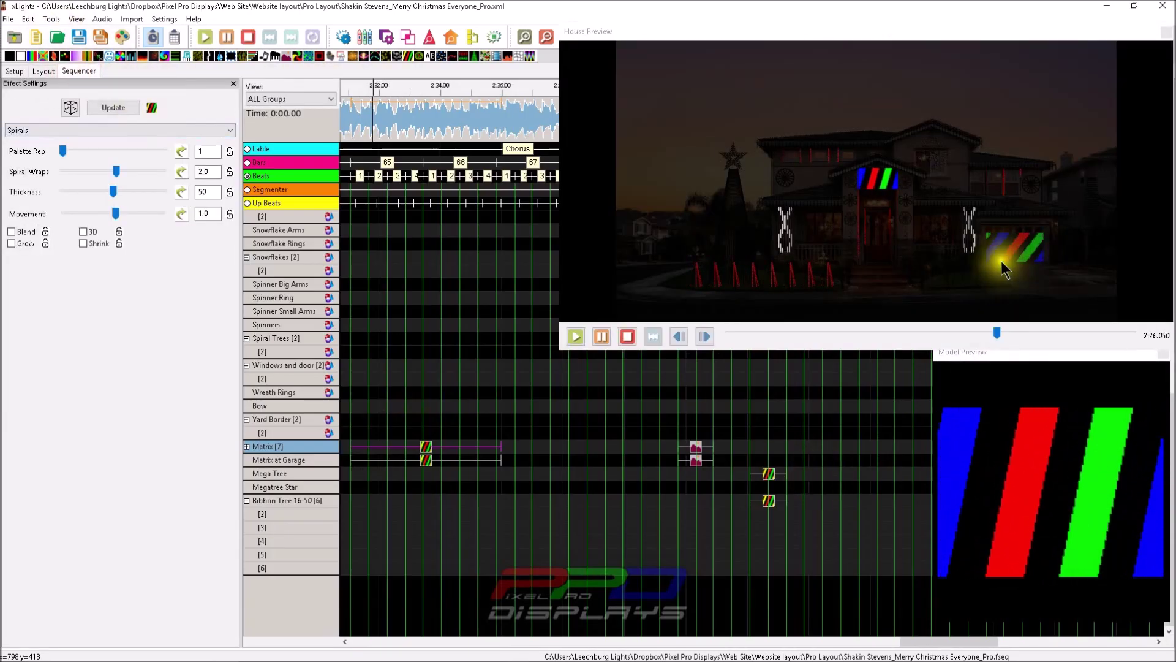
# Copy the Spirals effects on Matrix and Matrix at Garage and paste them at 2:36.45–2:41.35.
pyautogui.click(427, 461)
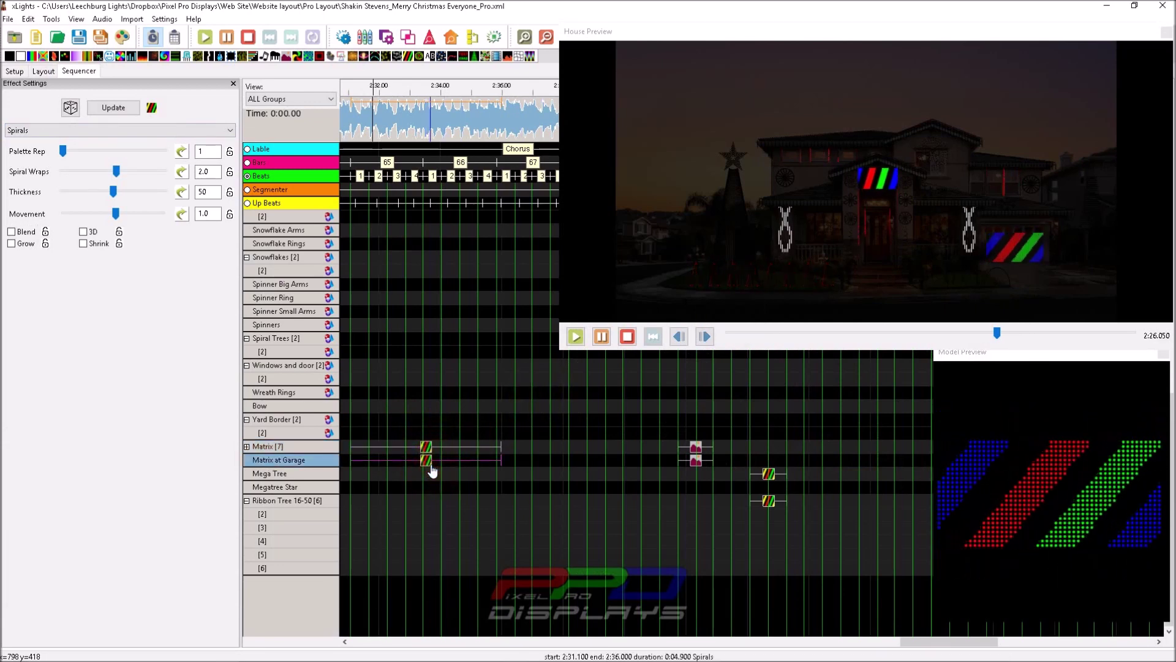
pyautogui.click(869, 460)
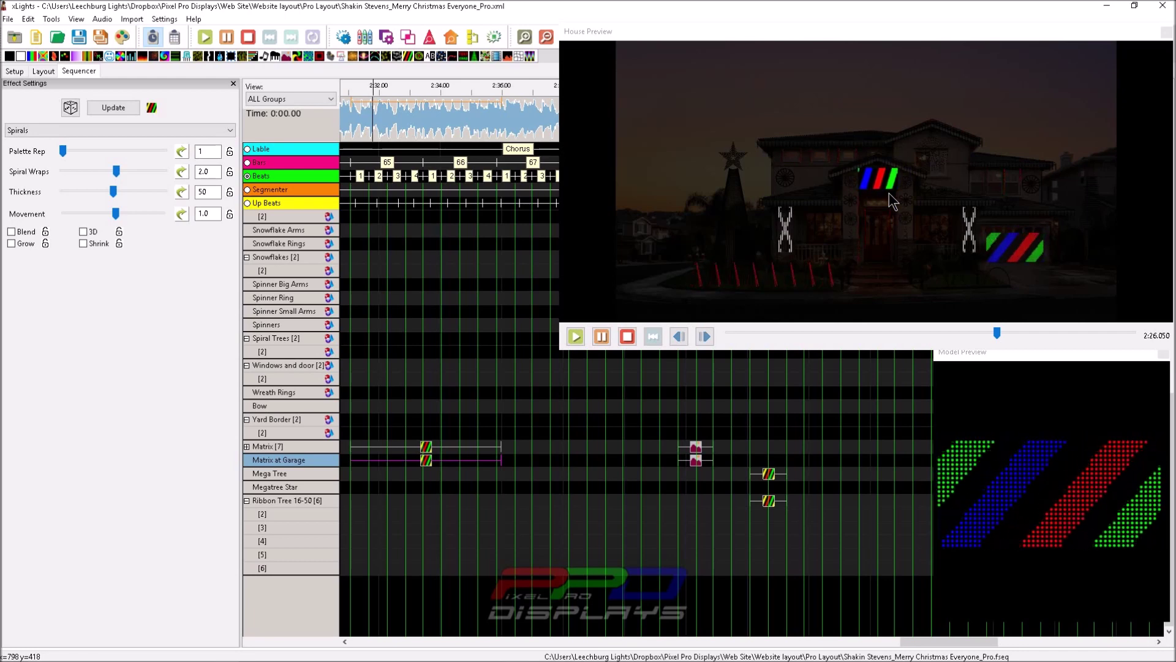
pyautogui.click(438, 446)
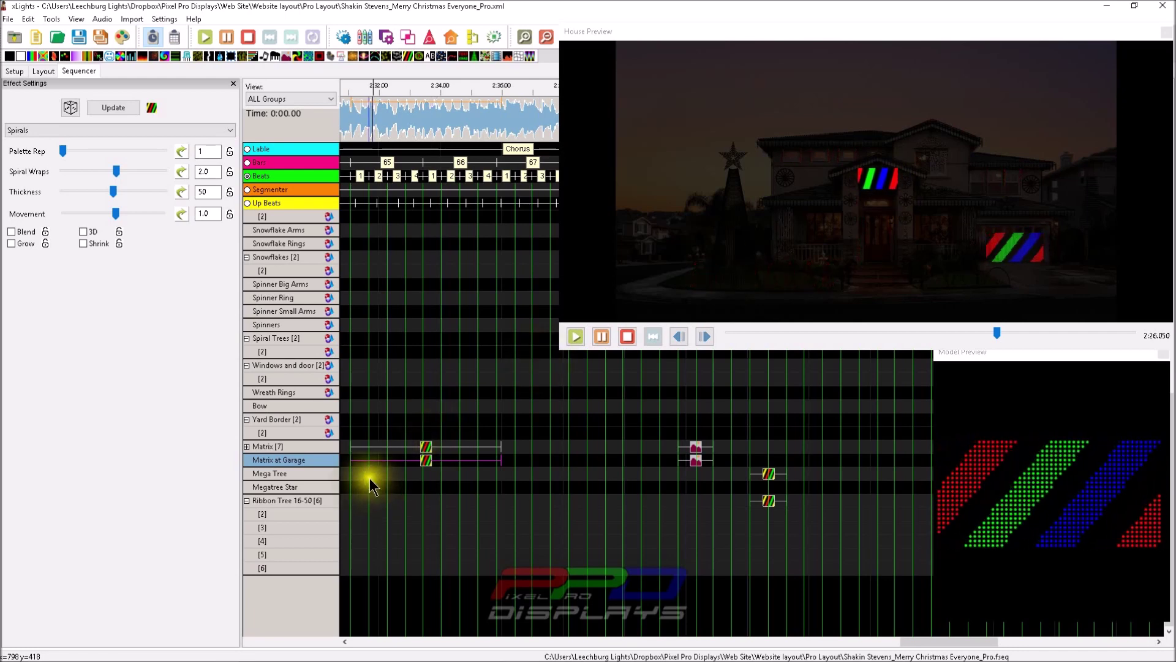
pyautogui.moveTo(366, 474); pyautogui.dragTo(383, 447)
pyautogui.rightClick(383, 451)
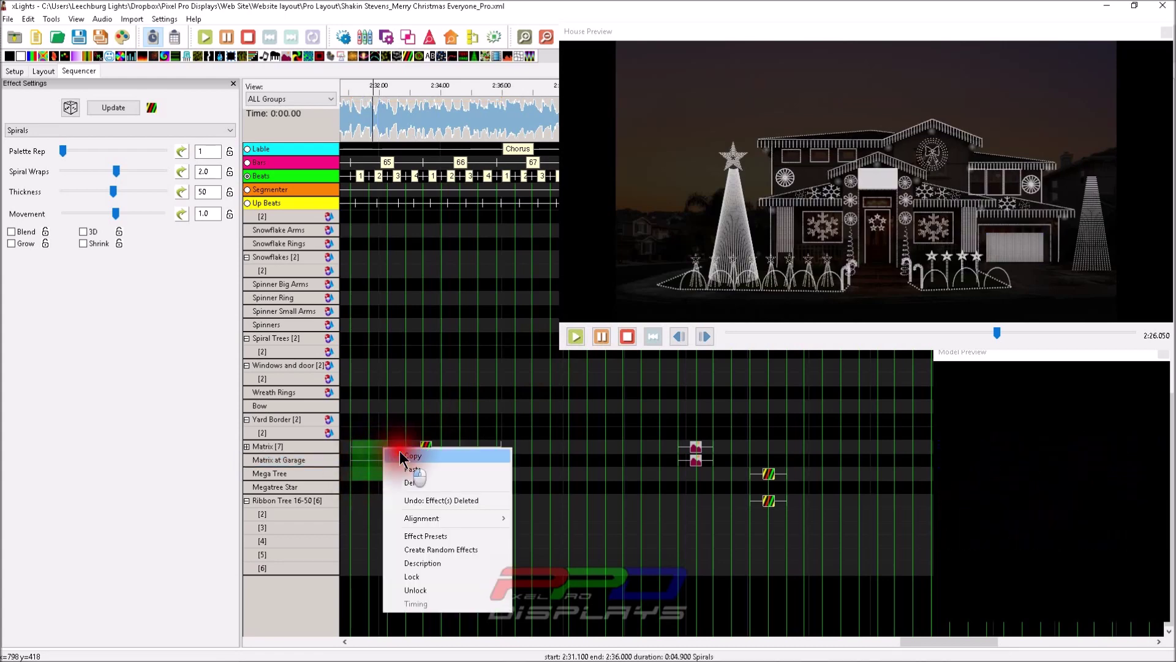
pyautogui.click(509, 445)
pyautogui.rightClick(524, 440)
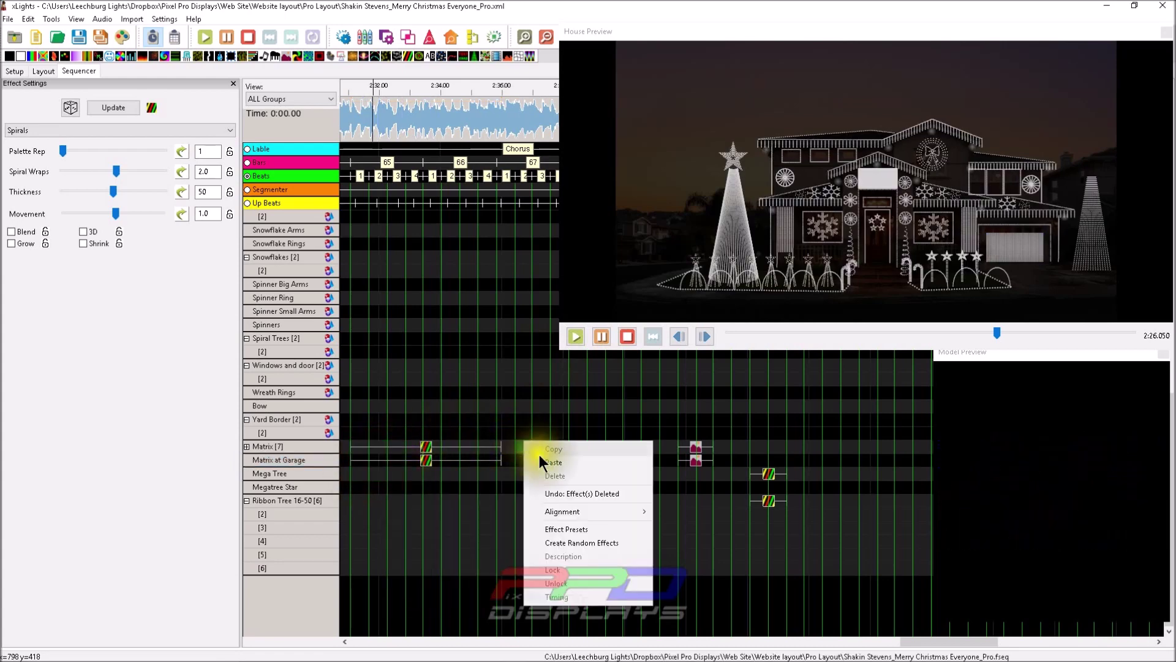
pyautogui.click(539, 456)
# Select the pasted Spirals copy on Matrix at Garage and pick its Spiral Wraps value.
pyautogui.click(553, 455)
pyautogui.click(590, 460)
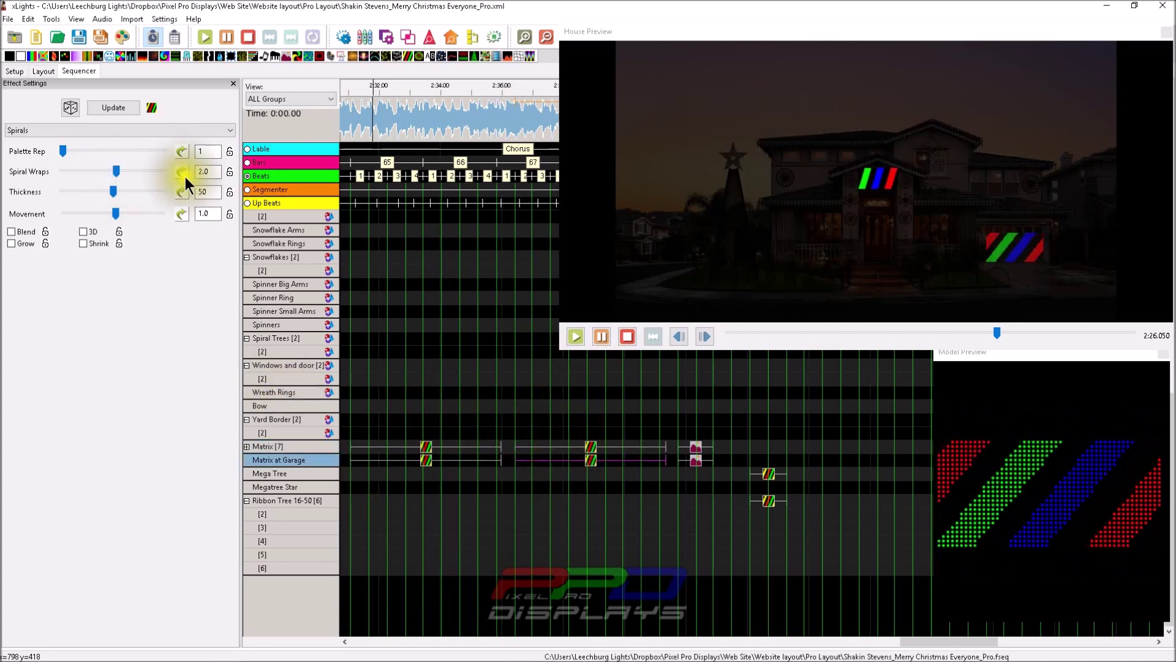
pyautogui.doubleClick(206, 172)
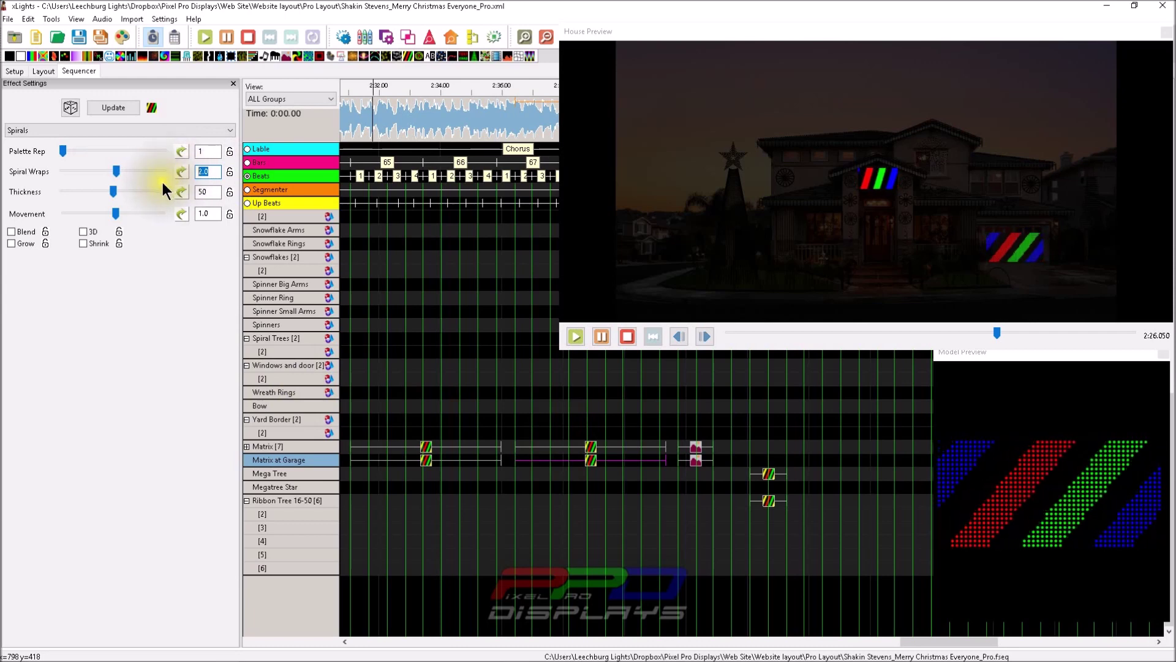
# Enter 1 as the Spiral Wraps value, then select the original Matrix at Garage Spirals effect.
pyautogui.write('1')
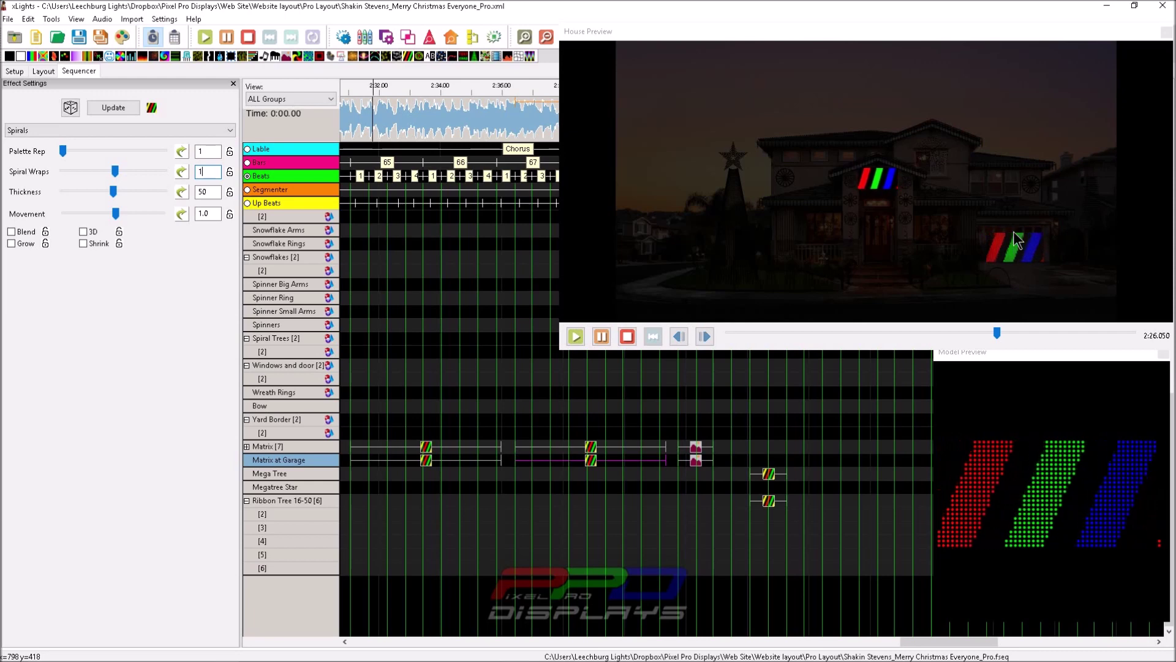
pyautogui.click(387, 457)
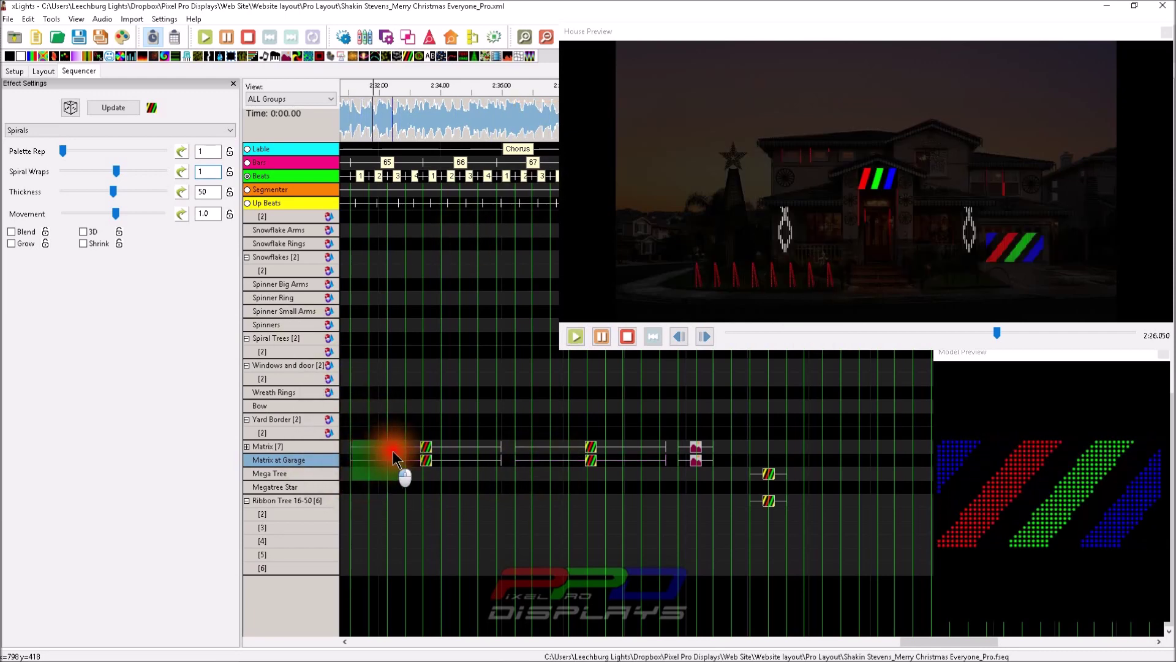
pyautogui.rightClick(400, 456)
# Copy the matrix Spirals effects and paste them onto Column Matrices [2] and [3] at 2:34.65–2:39.55.
pyautogui.click(421, 459)
pyautogui.click(350, 364)
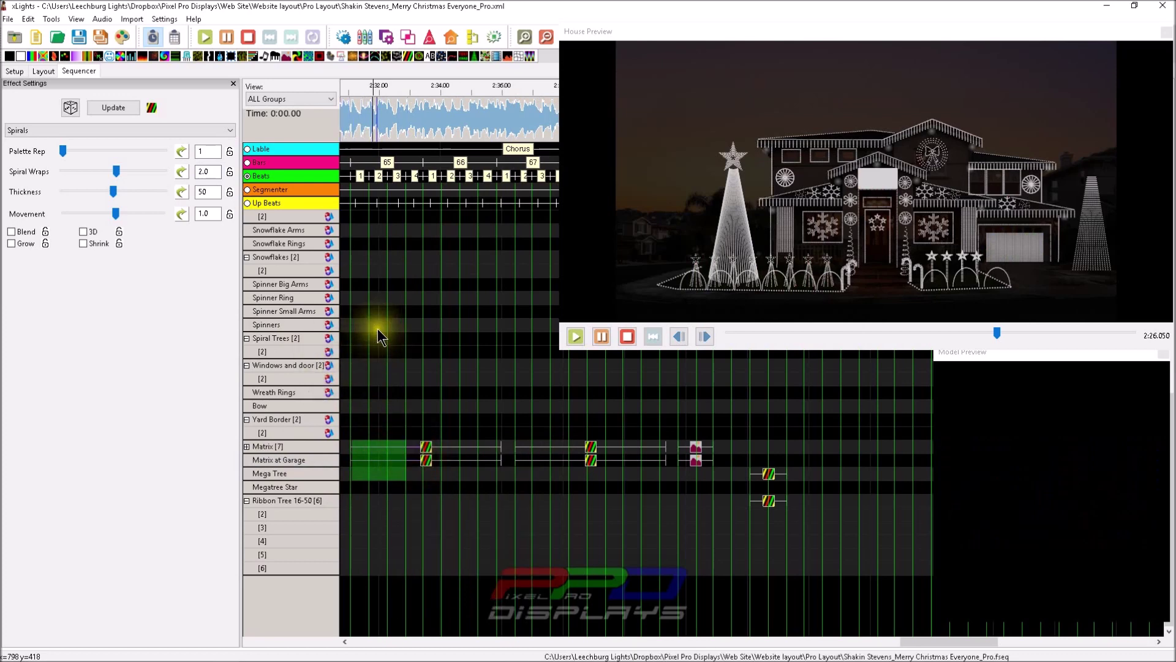
pyautogui.scroll(8, 378, 328)
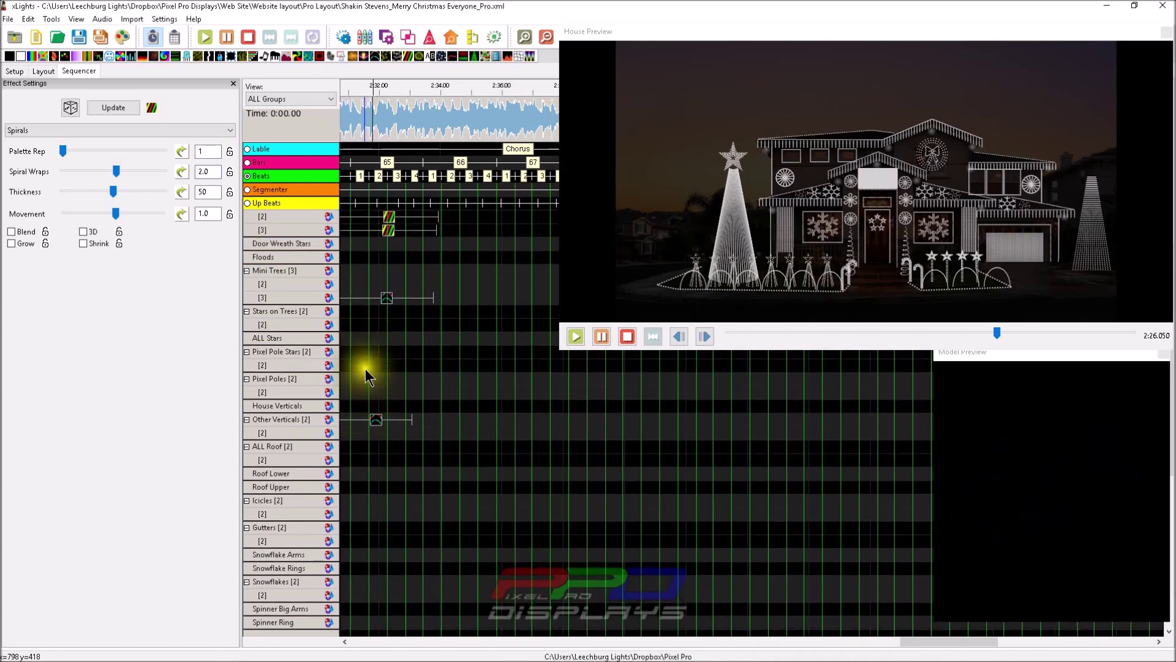
pyautogui.scroll(4, 372, 309)
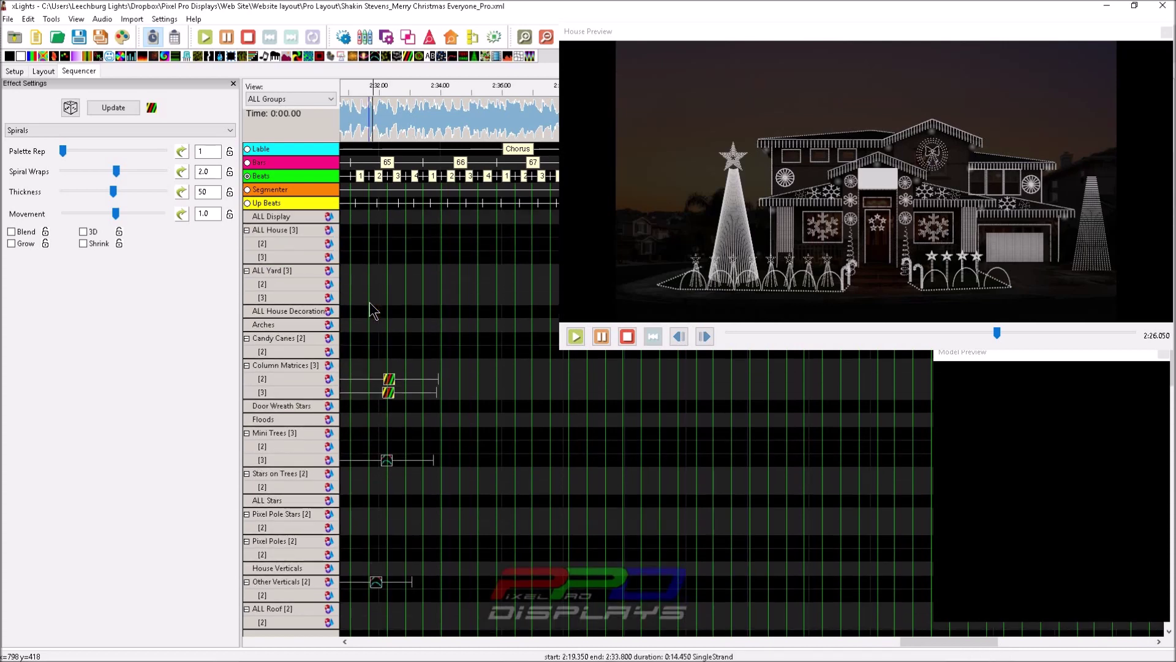
pyautogui.scroll(-1, 373, 310)
pyautogui.click(462, 309)
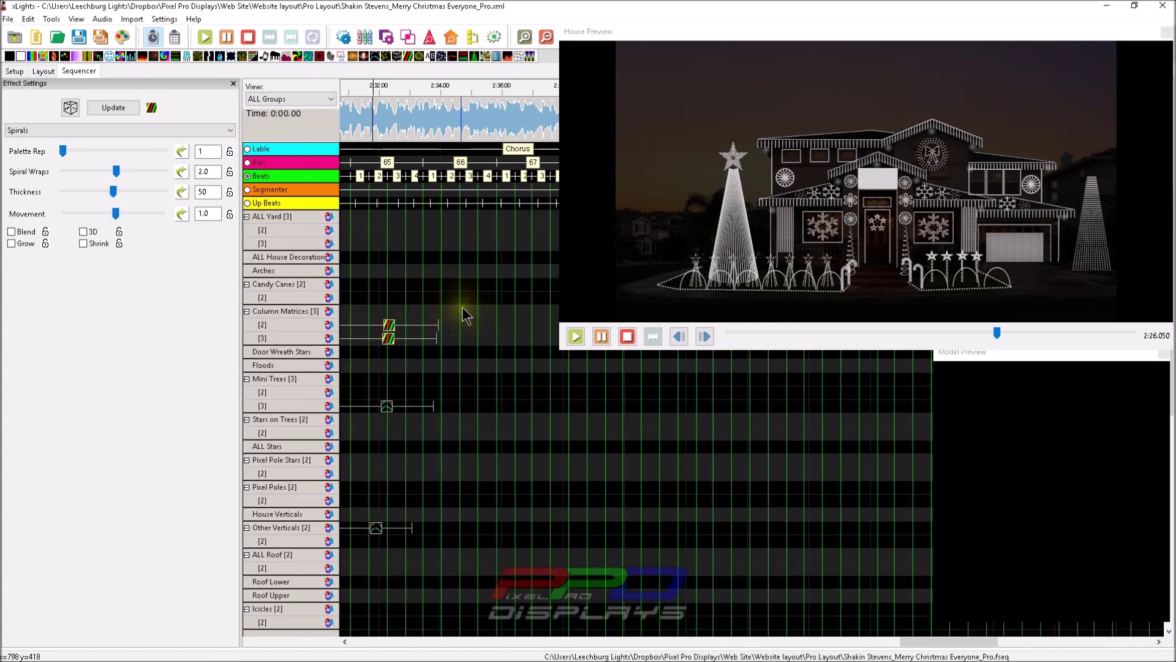
pyautogui.rightClick(467, 315)
pyautogui.click(484, 334)
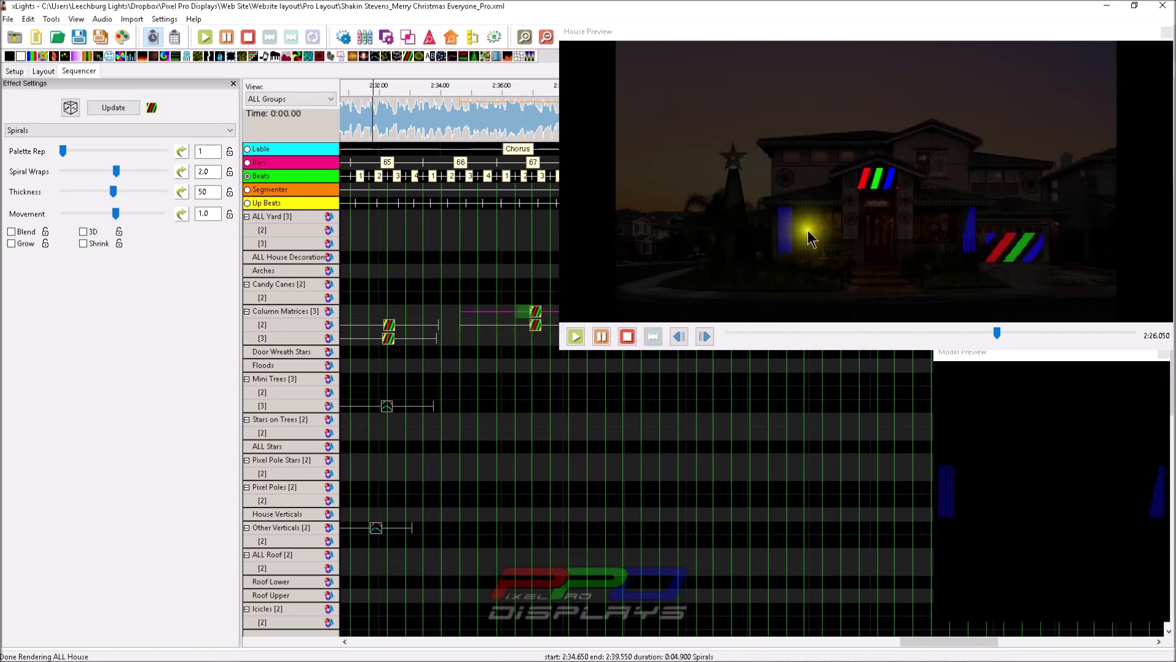
pyautogui.click(436, 361)
pyautogui.moveTo(473, 311); pyautogui.dragTo(488, 328)
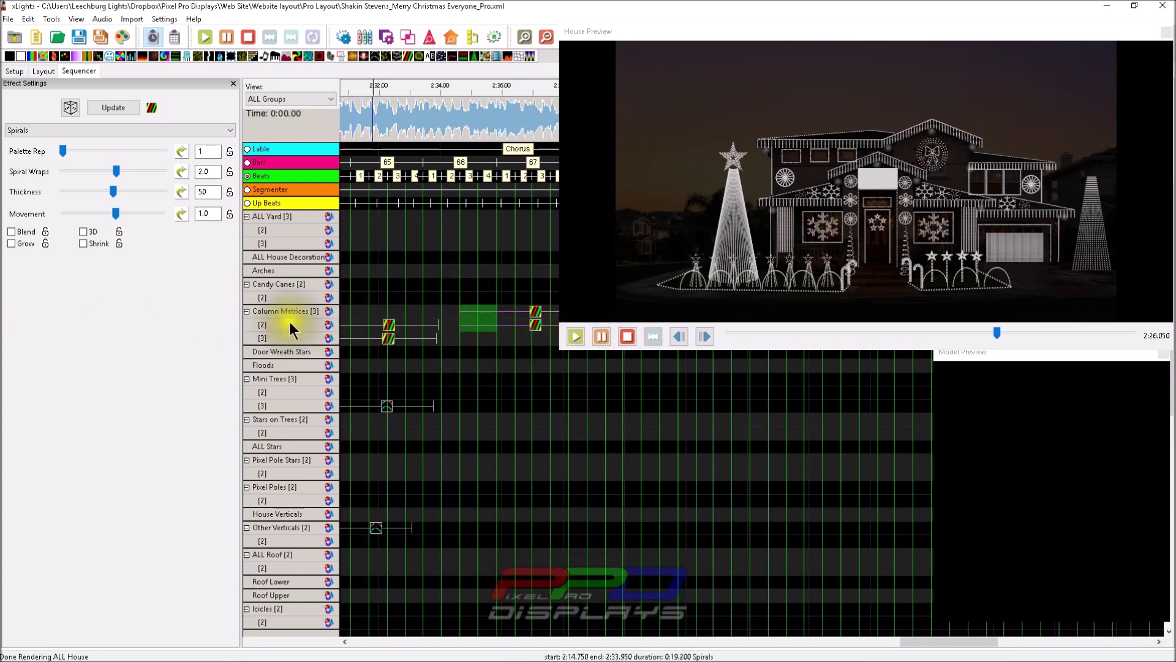
# Delete the group's Spirals effects and expand Column Matrices, briefly adding then removing a Column Matrix 2 layer.
pyautogui.press('Delete')
pyautogui.click(473, 324)
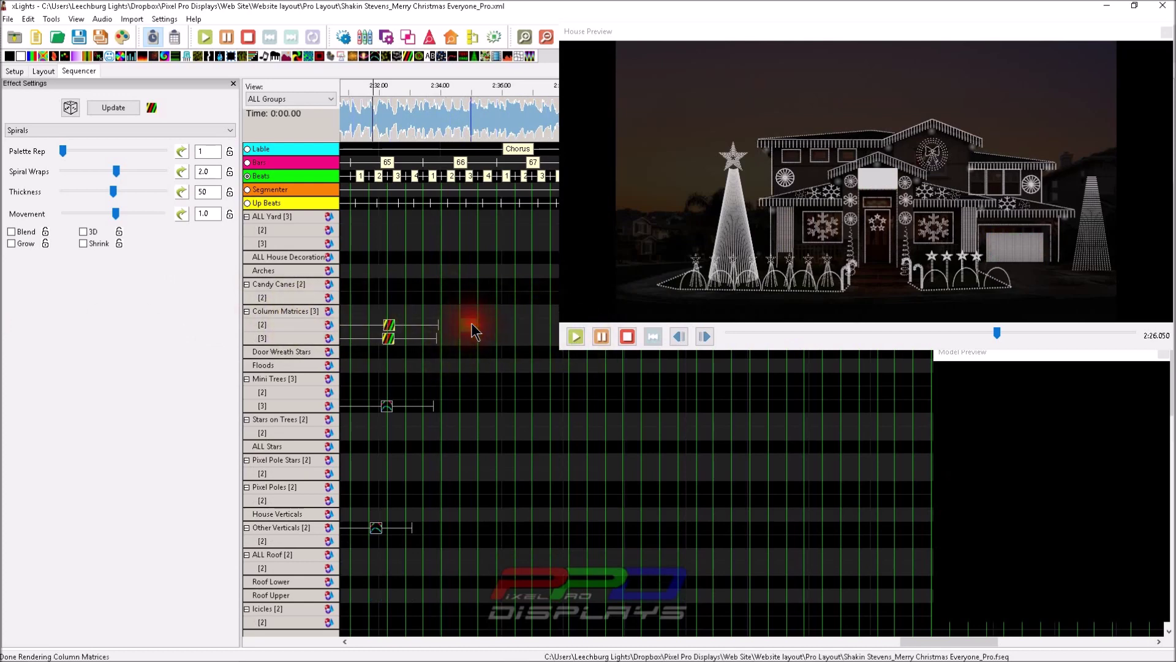
pyautogui.doubleClick(288, 316)
pyautogui.rightClick(299, 354)
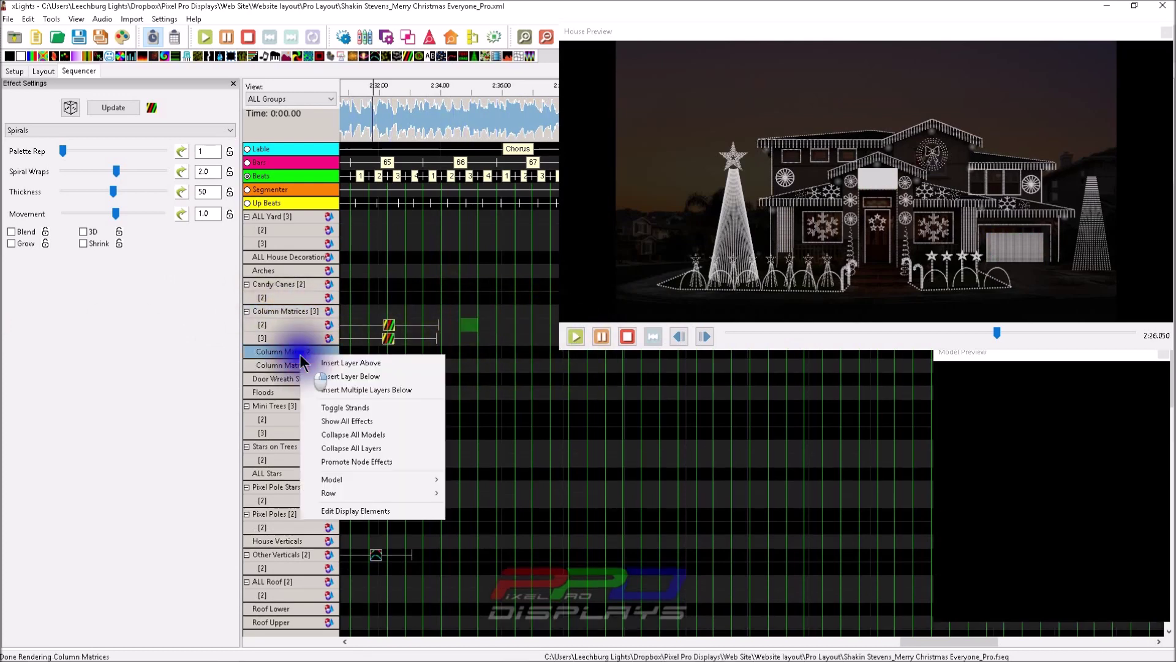
pyautogui.click(322, 376)
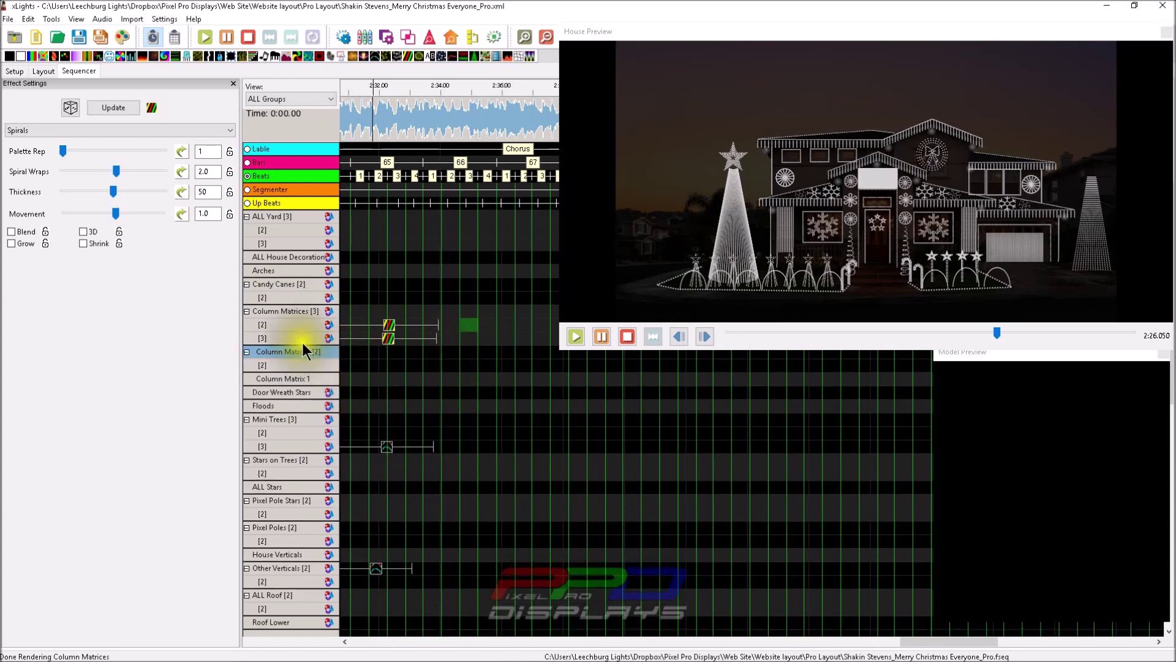
pyautogui.rightClick(290, 358)
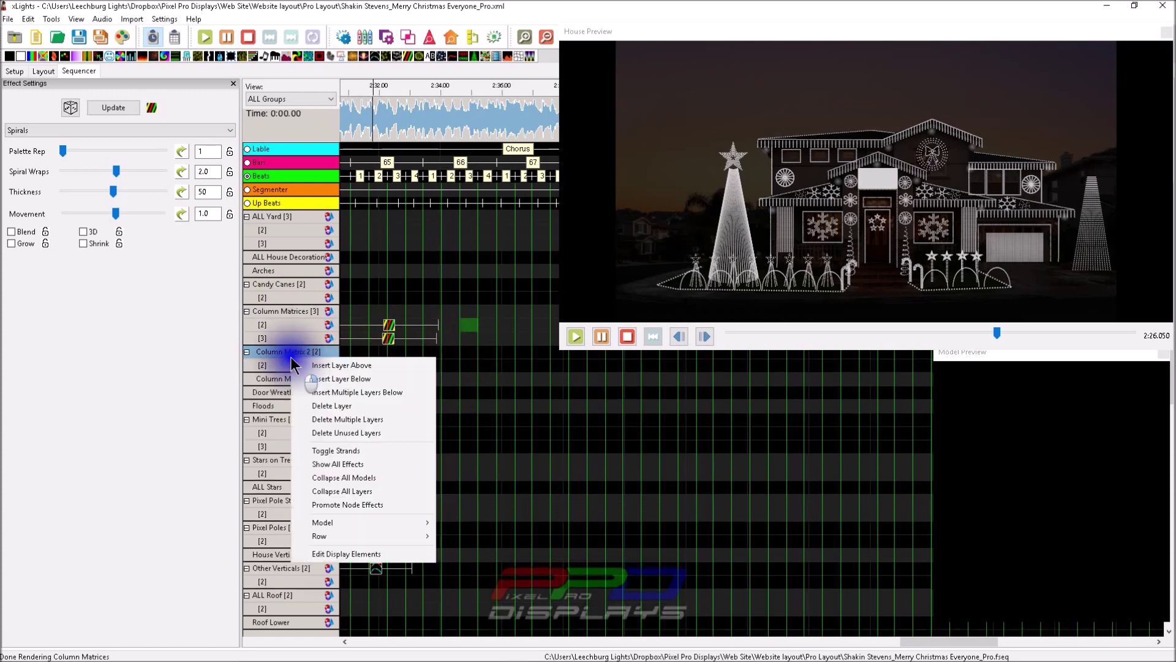
pyautogui.click(316, 406)
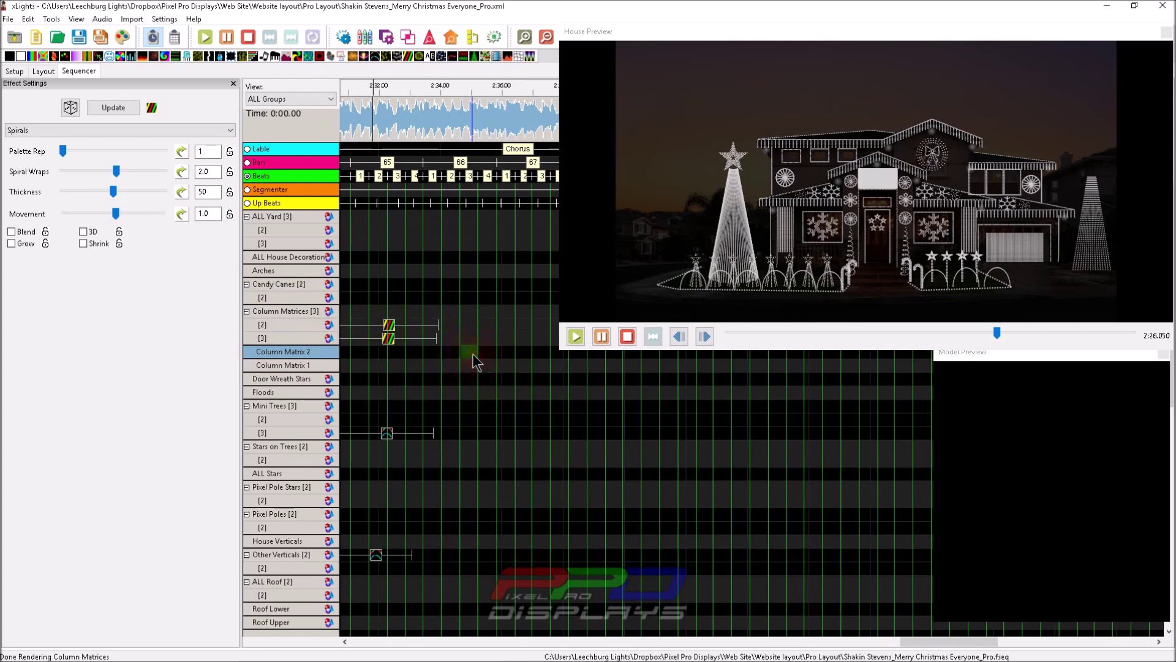
# Paste the Spirals effects onto Column Matrix 2 and Column Matrix 1 at 2:34.65–2:39.55.
pyautogui.rightClick(472, 354)
pyautogui.click(493, 369)
pyautogui.click(534, 353)
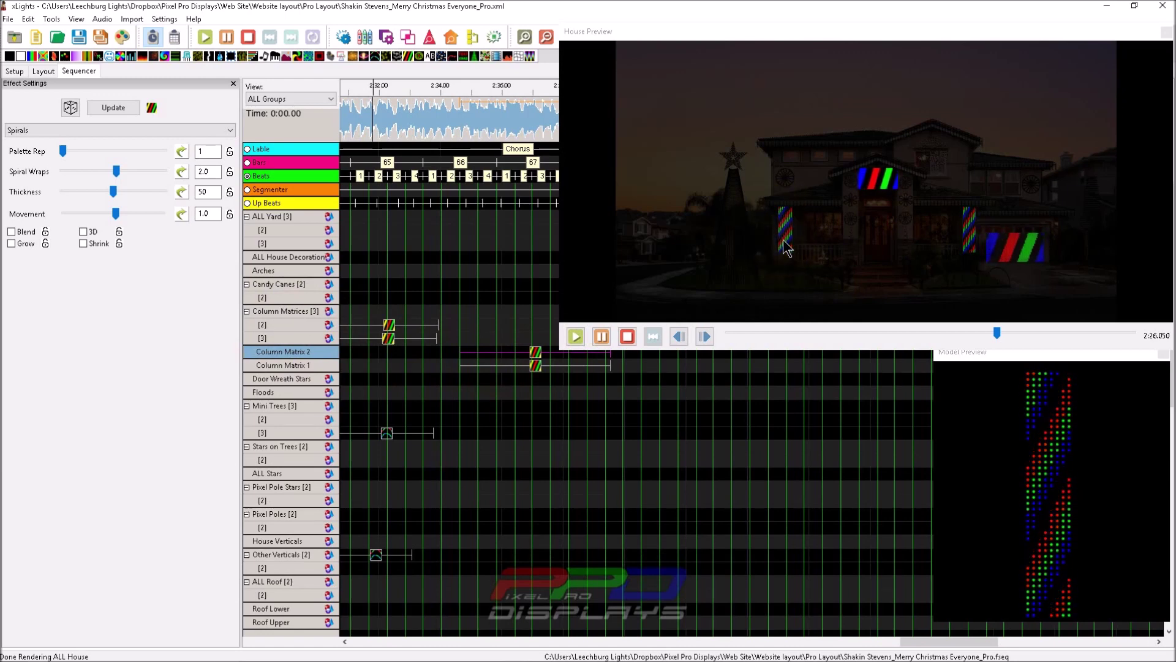
pyautogui.click(969, 136)
# Lower the Spiral Wraps of the Column Matrix 2 Spirals effect to 0.7.
pyautogui.click(884, 172)
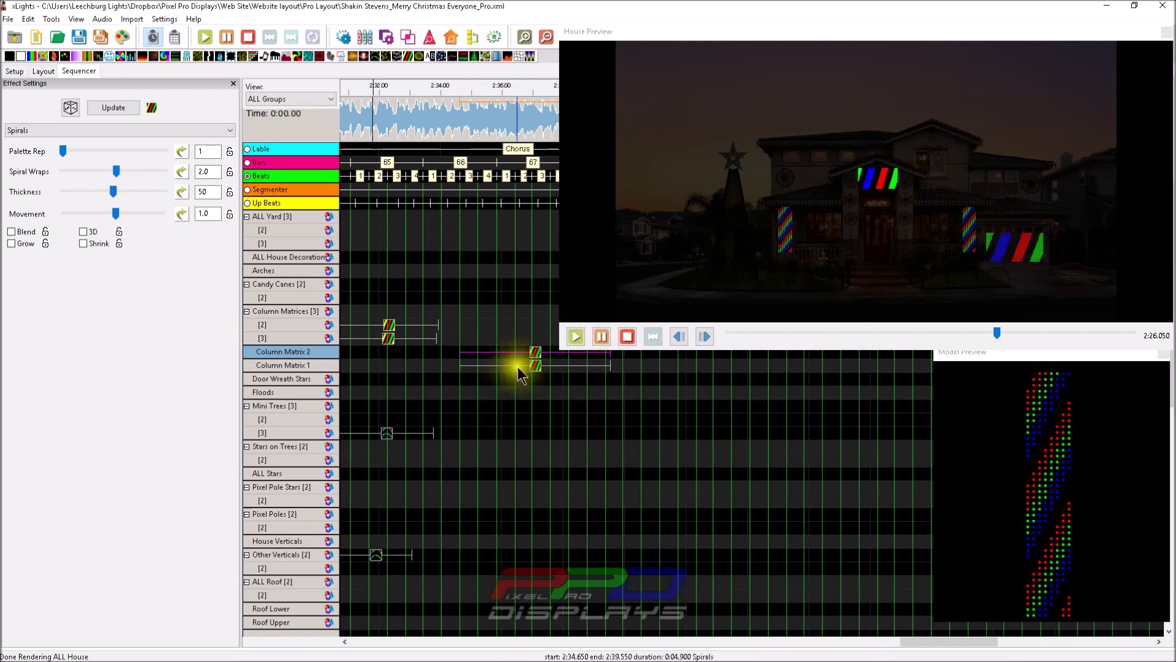
pyautogui.click(537, 350)
pyautogui.click(204, 214)
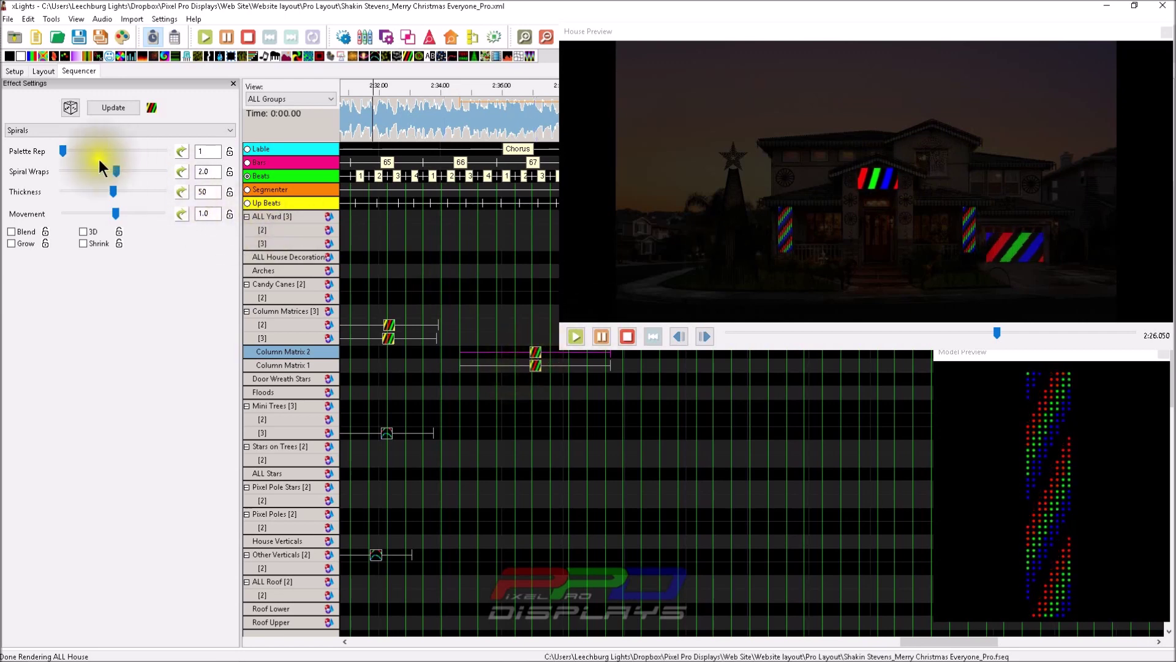
pyautogui.moveTo(116, 171); pyautogui.dragTo(112, 172)
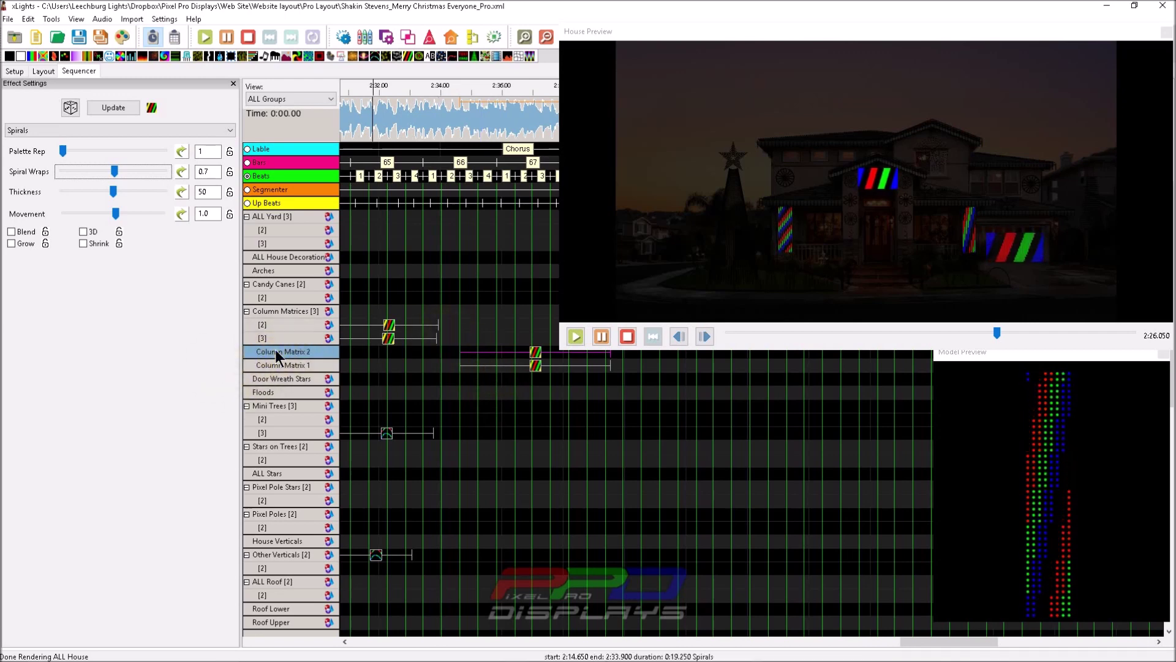
# Delete the Spirals effects from the Column Matrix 2 and Column Matrix 1 rows.
pyautogui.click(481, 370)
pyautogui.press('Delete')
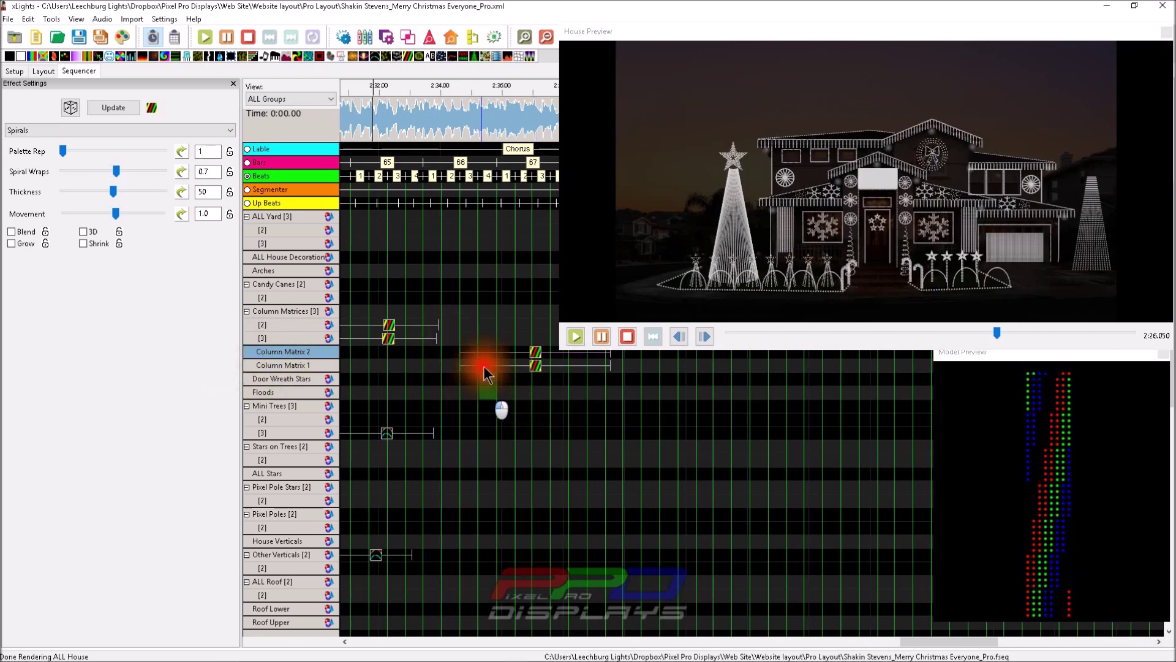
pyautogui.click(471, 317)
# Scroll down and expand, then collapse, the Matrix at Garage strands to inspect its Spirals effect.
pyautogui.scroll(-10, 491, 465)
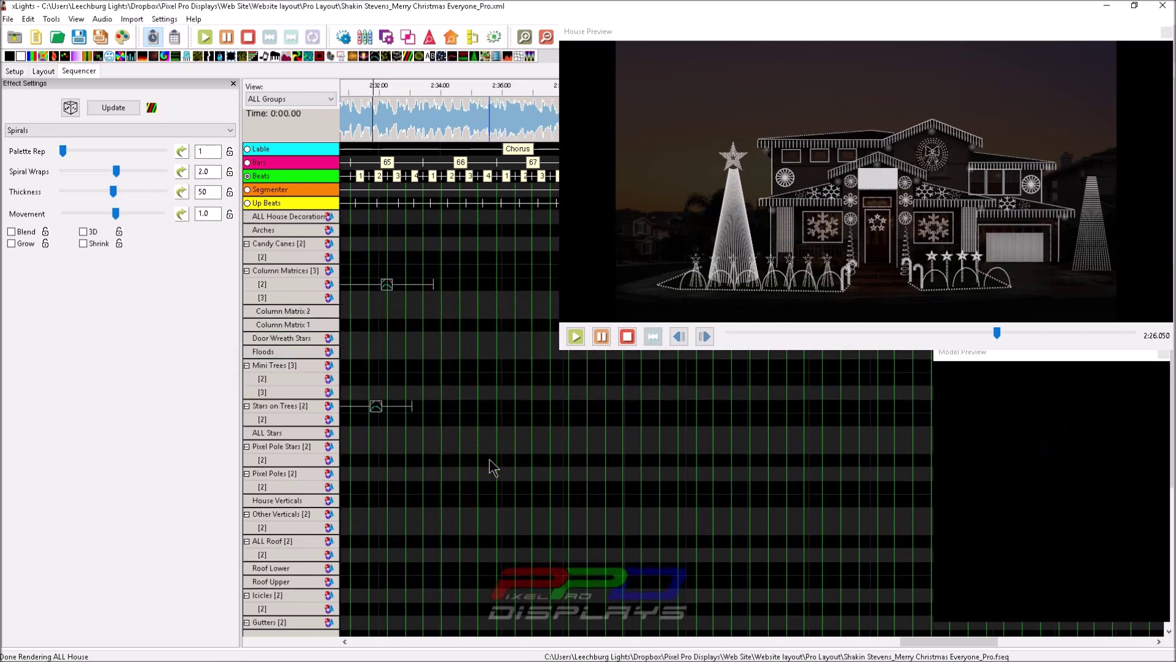
pyautogui.click(427, 515)
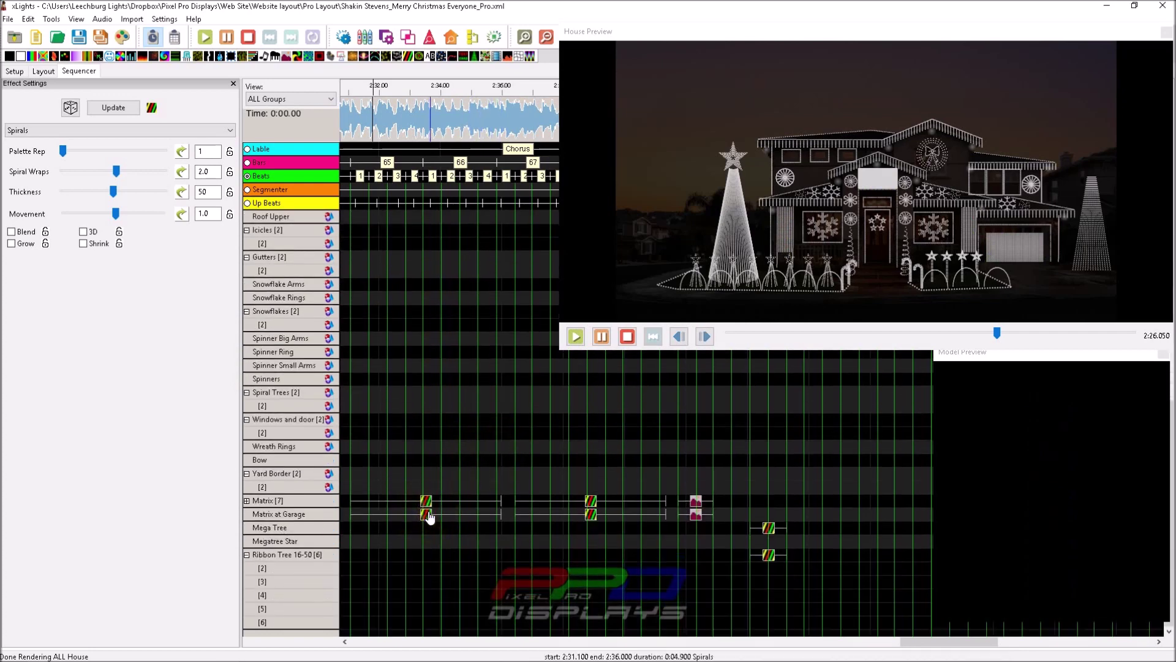
pyautogui.doubleClick(298, 513)
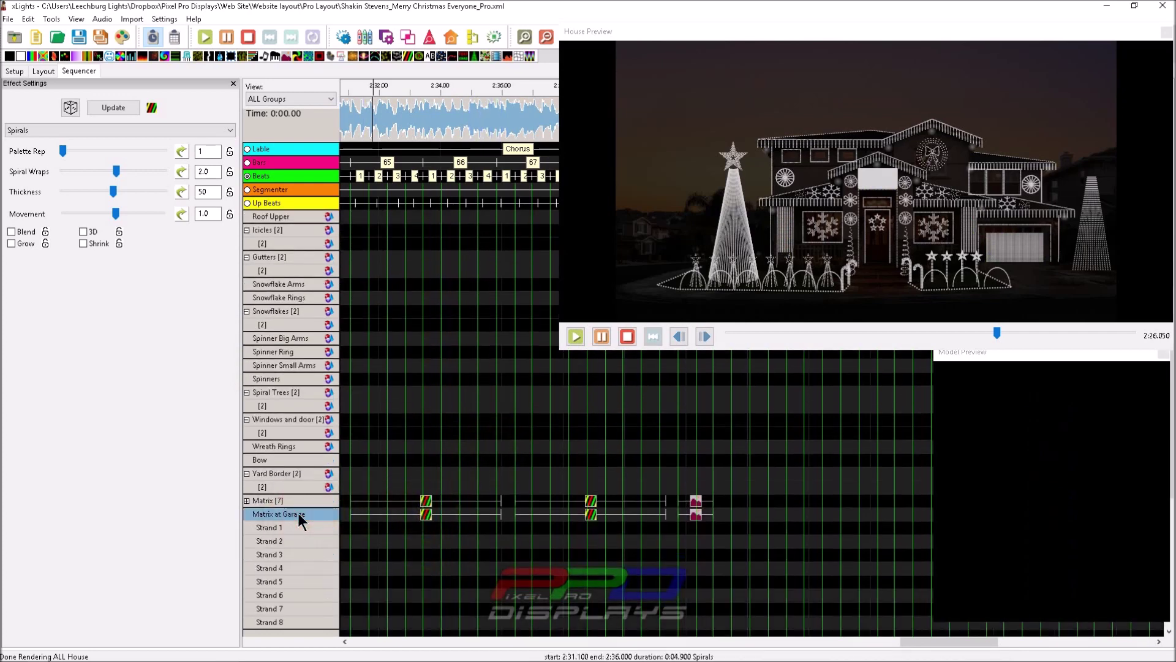
pyautogui.doubleClick(298, 513)
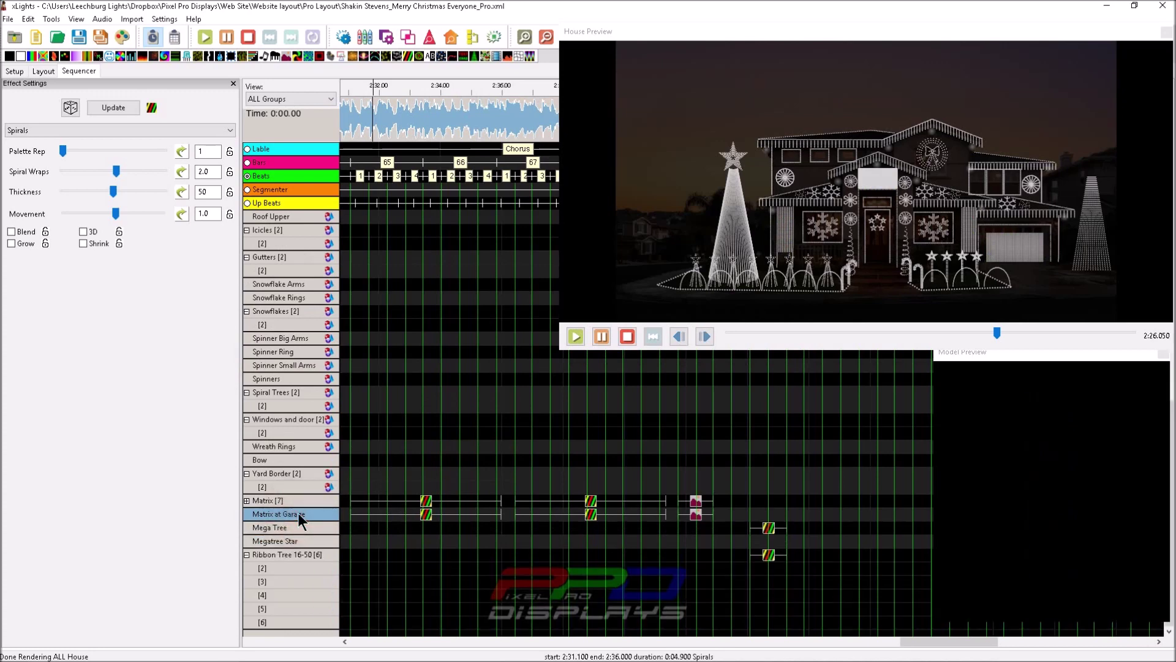
pyautogui.click(944, 272)
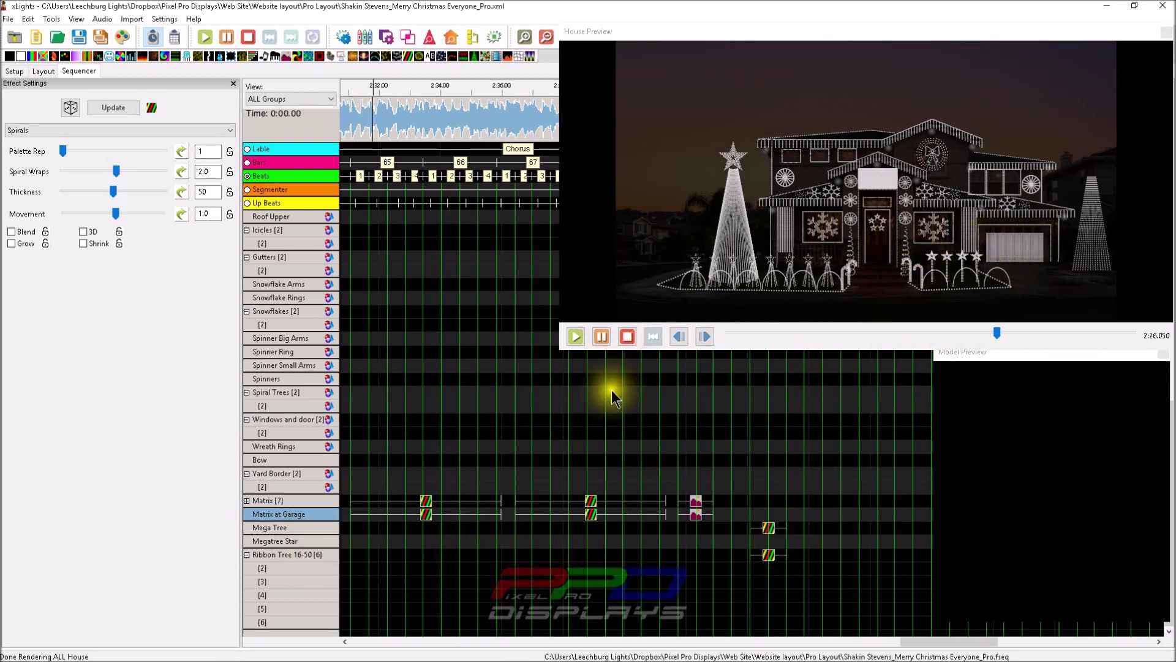
pyautogui.hscroll(3, 614, 542)
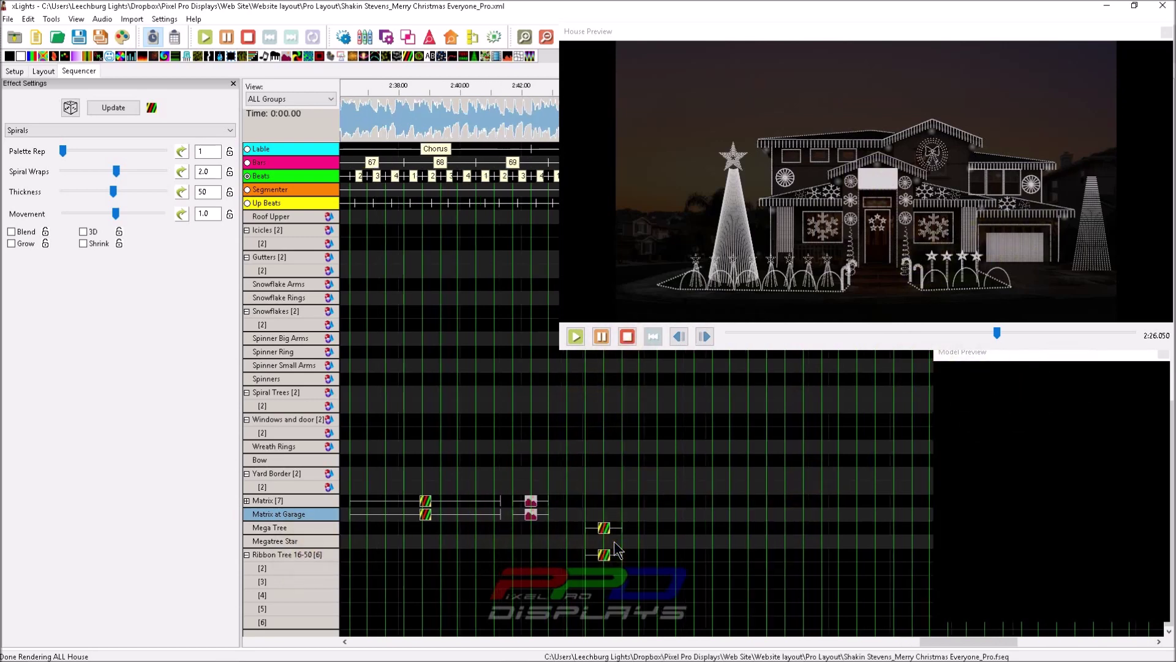
# Preview the Moana Pictures effect on the Matrix and Matrix at Garage rows.
pyautogui.click(531, 506)
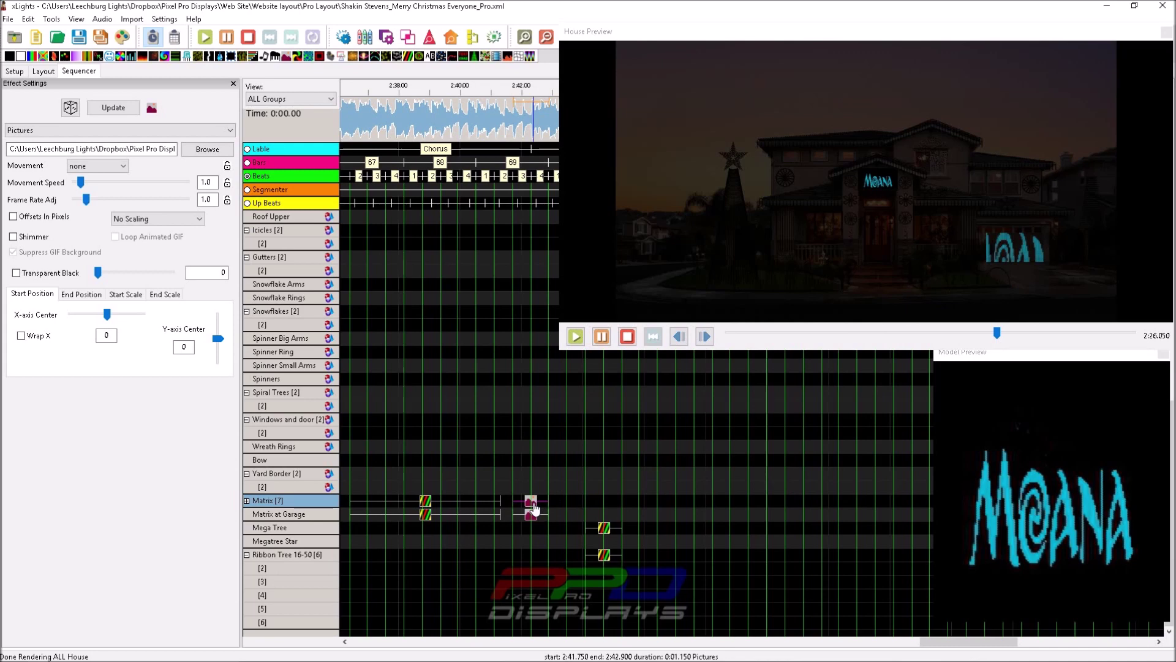
pyautogui.click(525, 449)
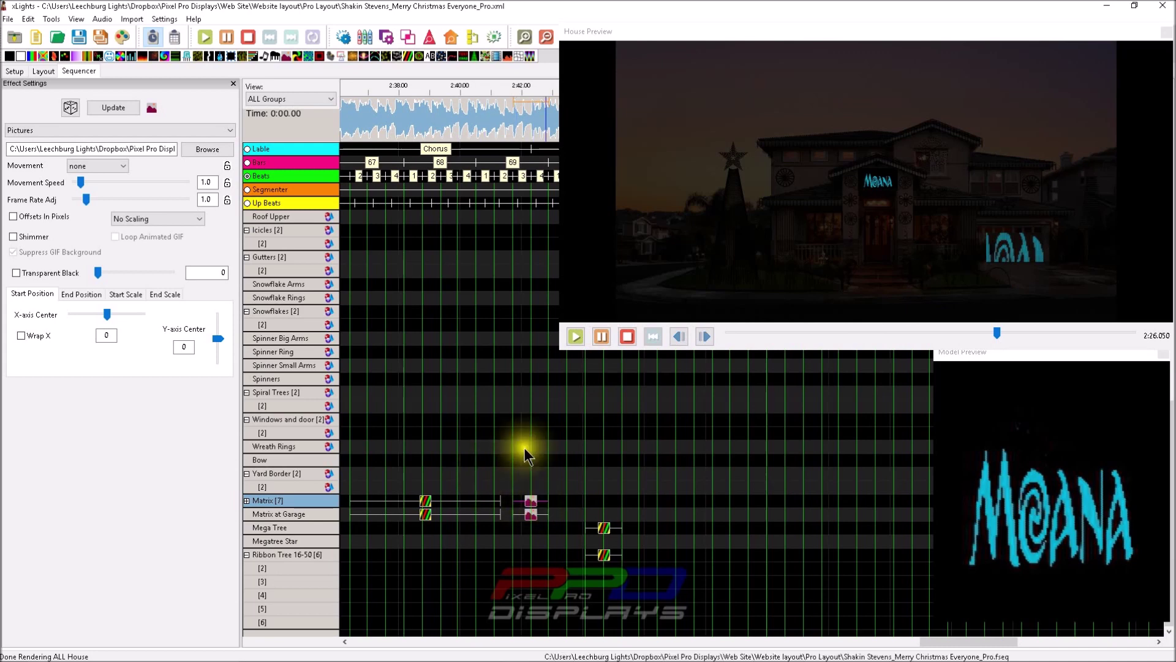
pyautogui.click(530, 501)
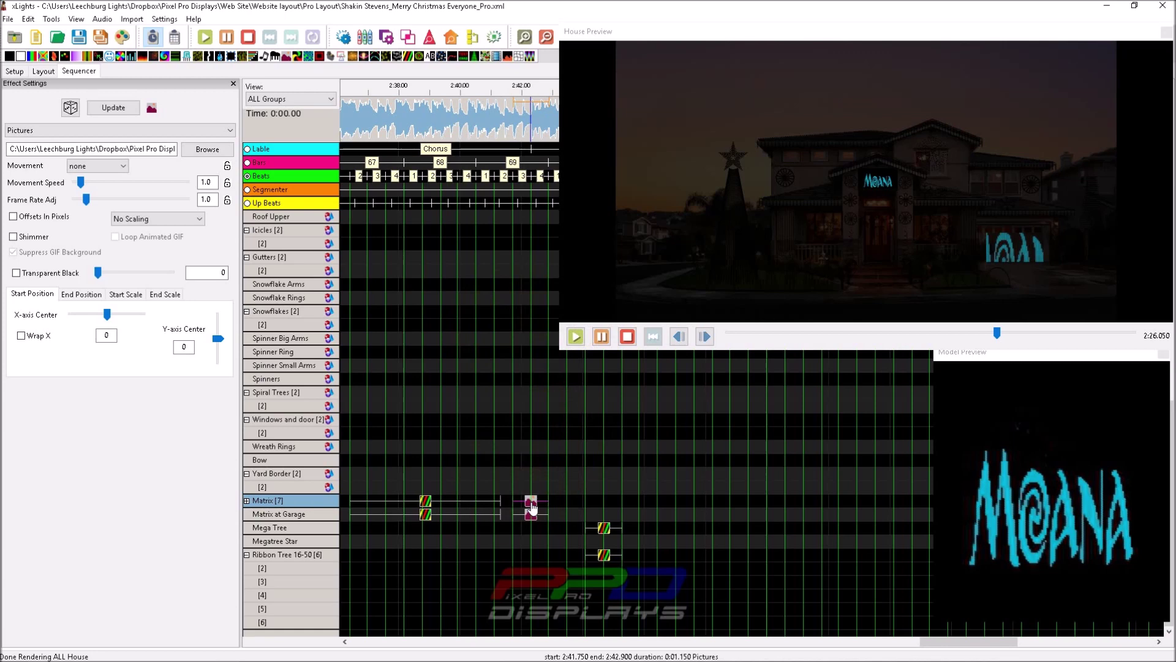
pyautogui.click(411, 421)
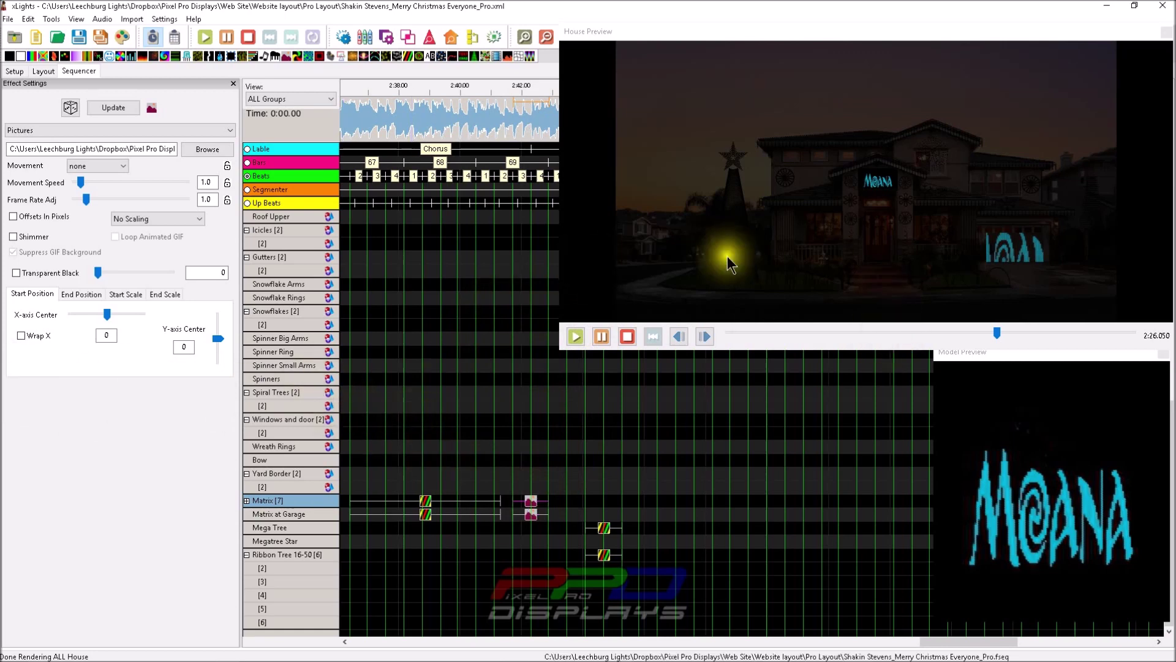
pyautogui.click(390, 513)
pyautogui.click(532, 514)
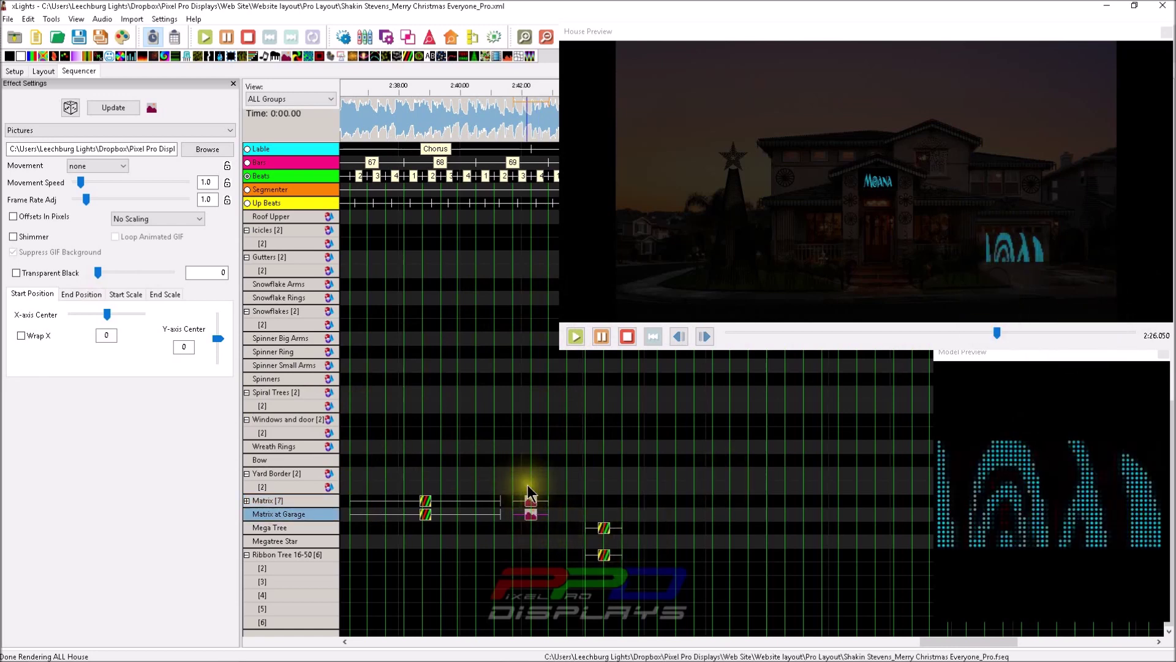
# Nudge the Matrix Pictures effect later, then return it to 2:41.750.
pyautogui.click(533, 500)
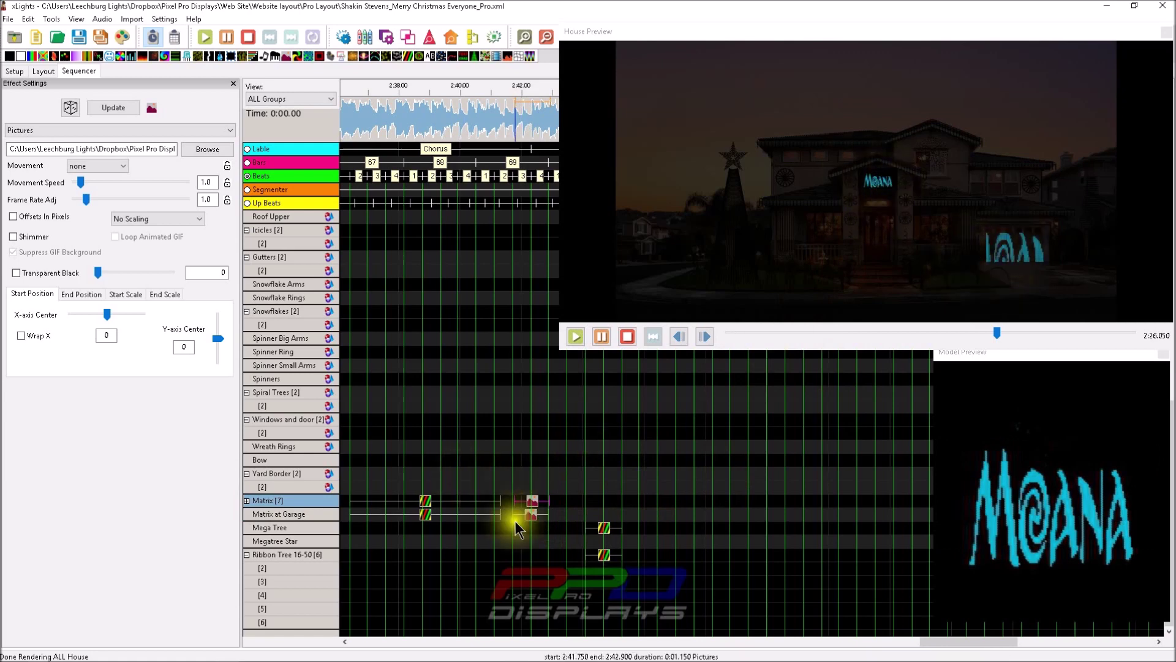
pyautogui.moveTo(532, 501); pyautogui.dragTo(535, 507)
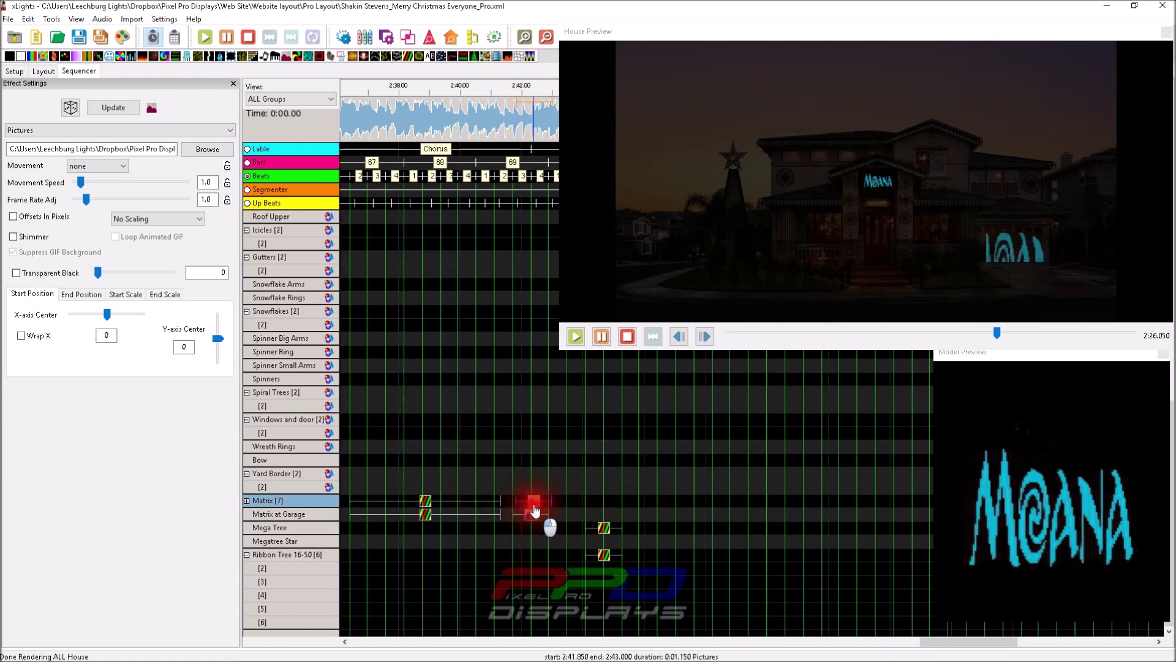
pyautogui.moveTo(535, 510); pyautogui.dragTo(533, 510)
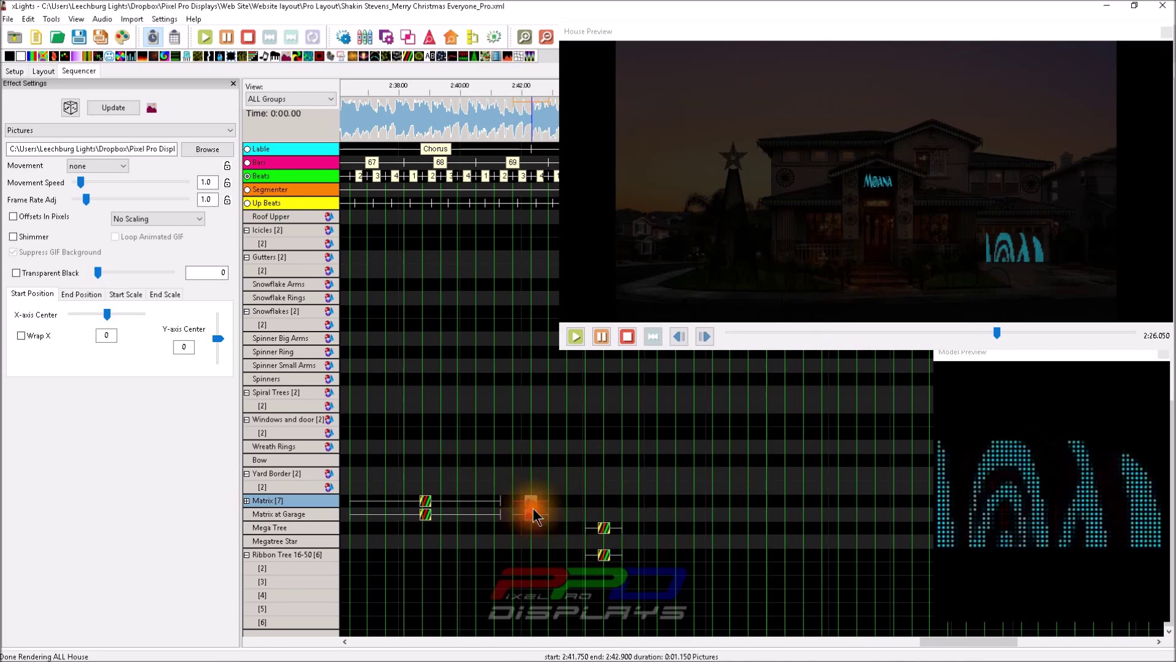
pyautogui.click(533, 511)
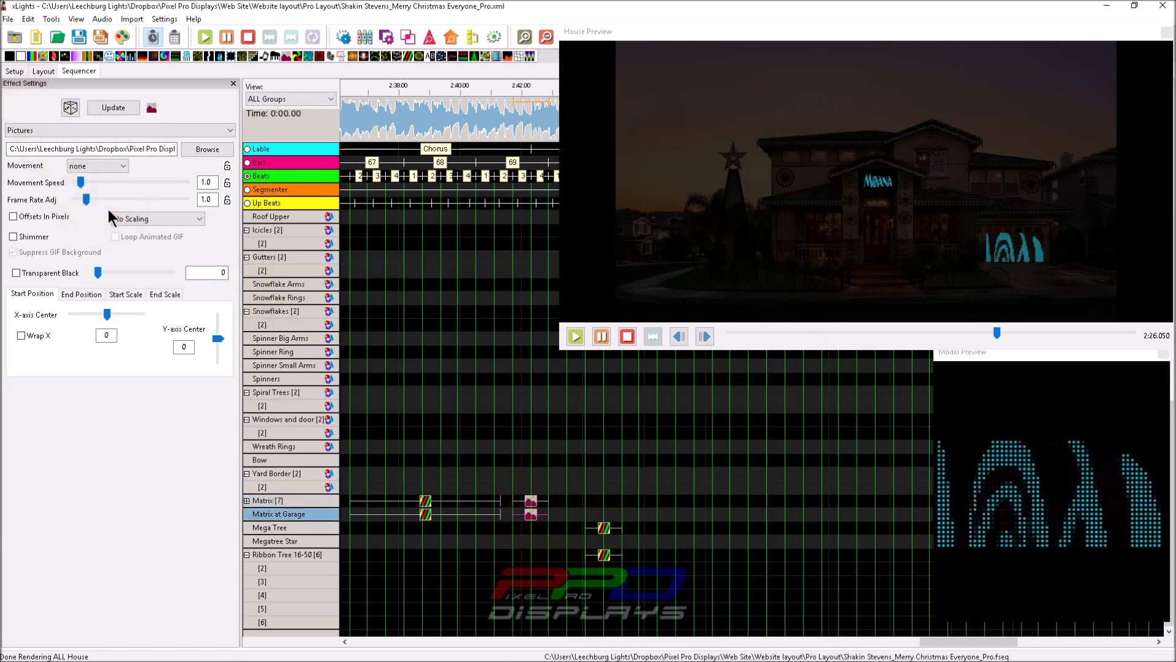
pyautogui.click(156, 219)
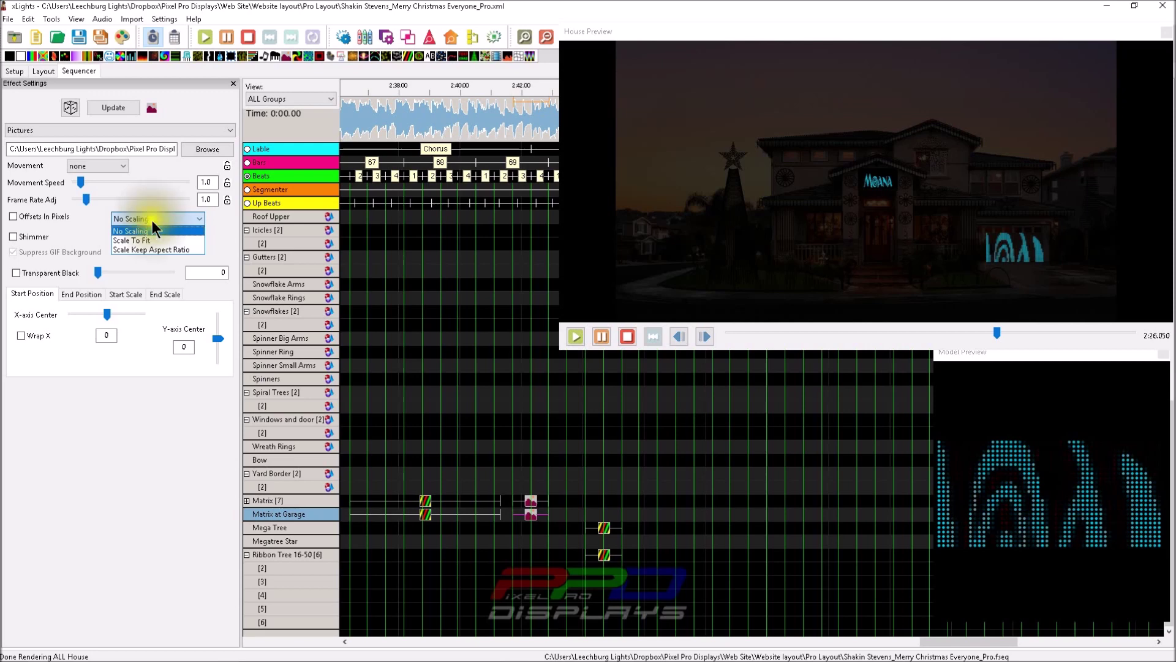
# Set the Moana picture scaling to Scale To Fit so the whole logo fits the garage matrix.
pyautogui.click(136, 240)
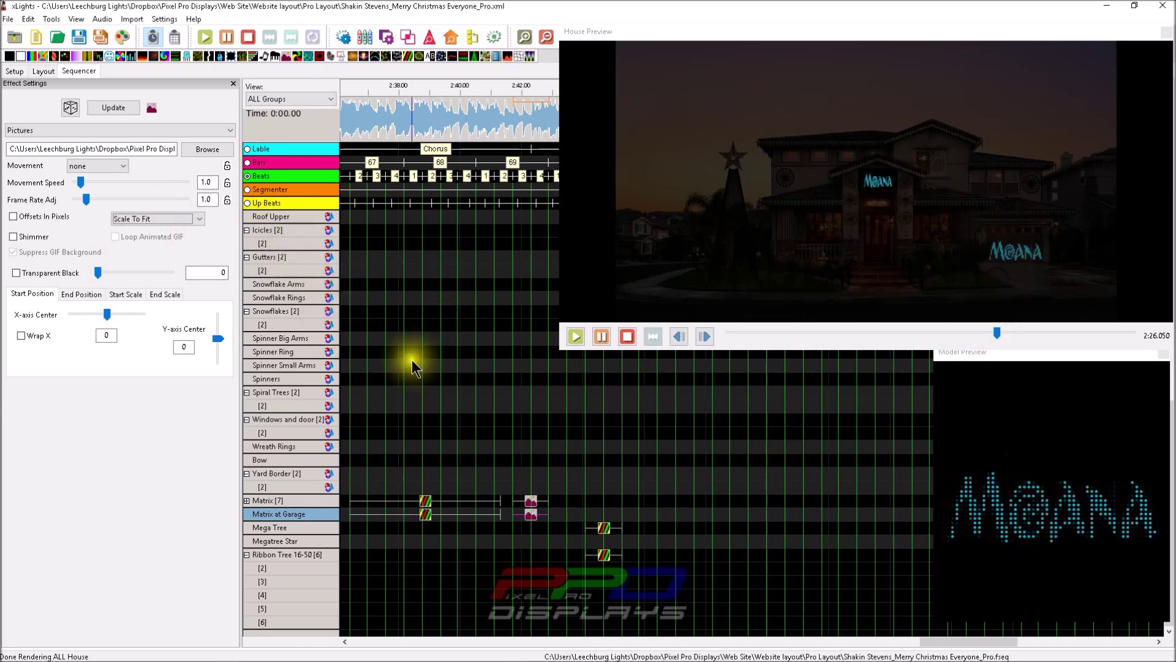
pyautogui.click(529, 518)
# Copy the Matrix at Garage Moana Pictures effect and paste it onto the Column Matrix 2 row.
pyautogui.rightClick(529, 518)
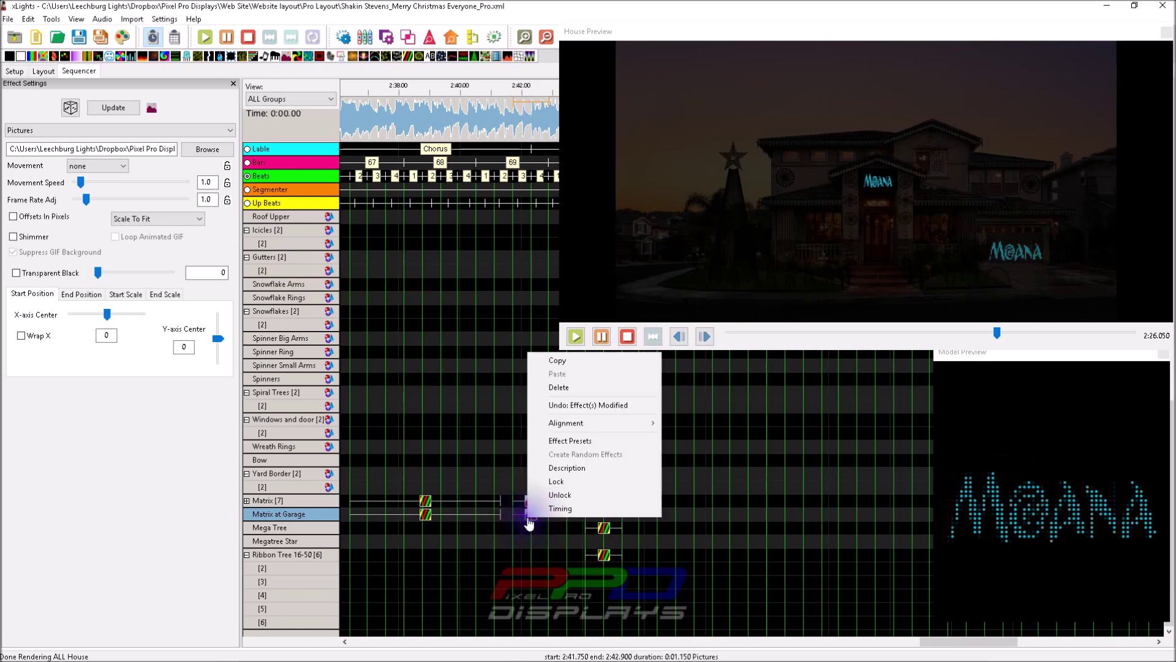
pyautogui.click(557, 362)
pyautogui.scroll(10, 510, 392)
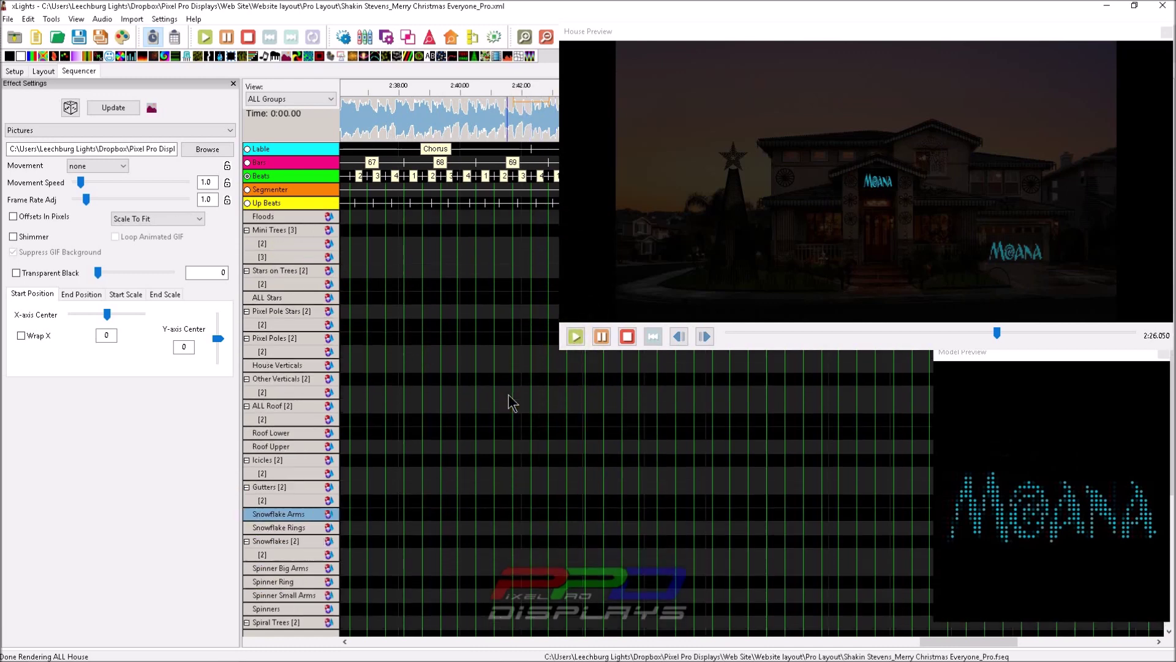
pyautogui.rightClick(529, 358)
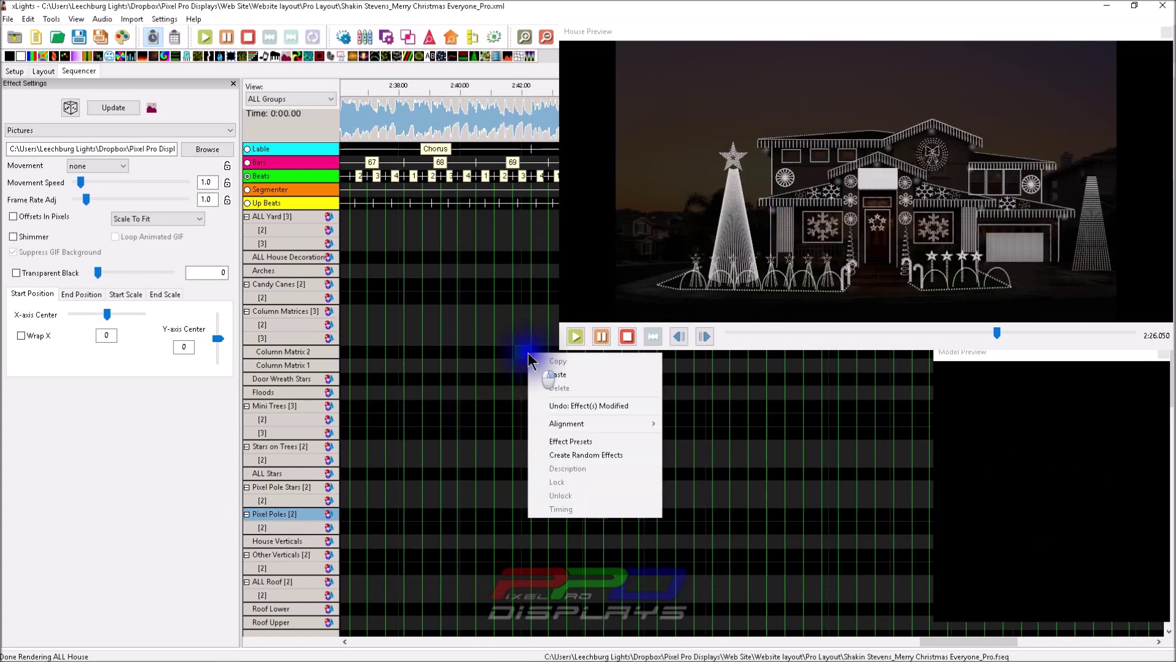
pyautogui.click(557, 381)
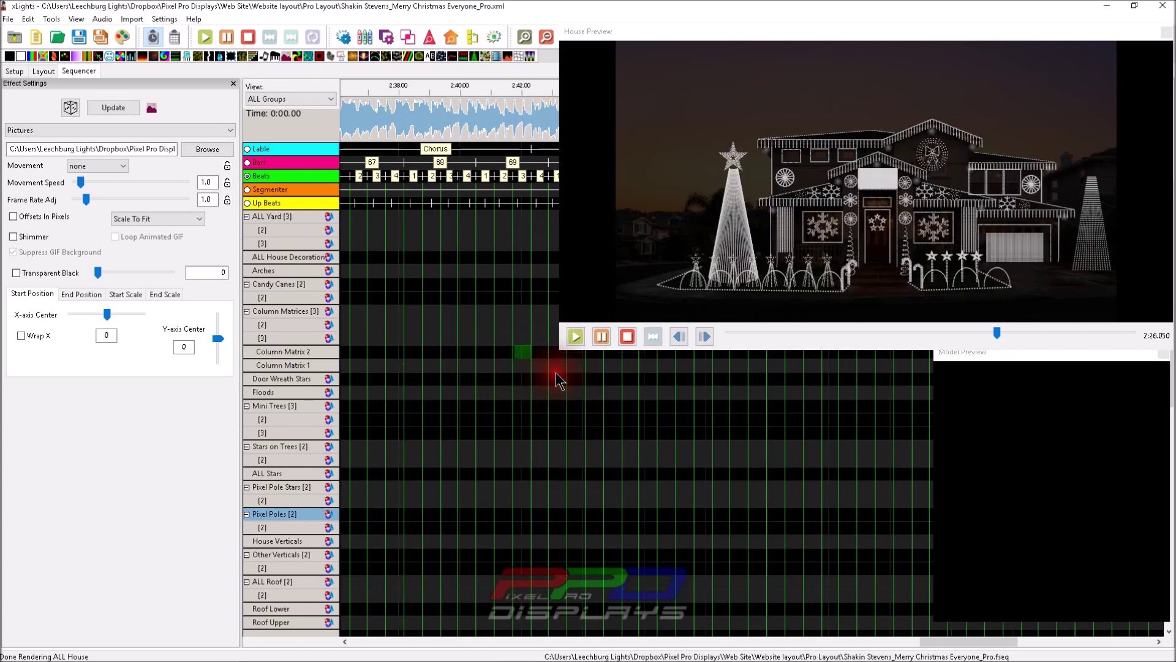
# Confirm the pasted effect keeps Scale To Fit and move it into the Column Matrices [3] row.
pyautogui.click(532, 352)
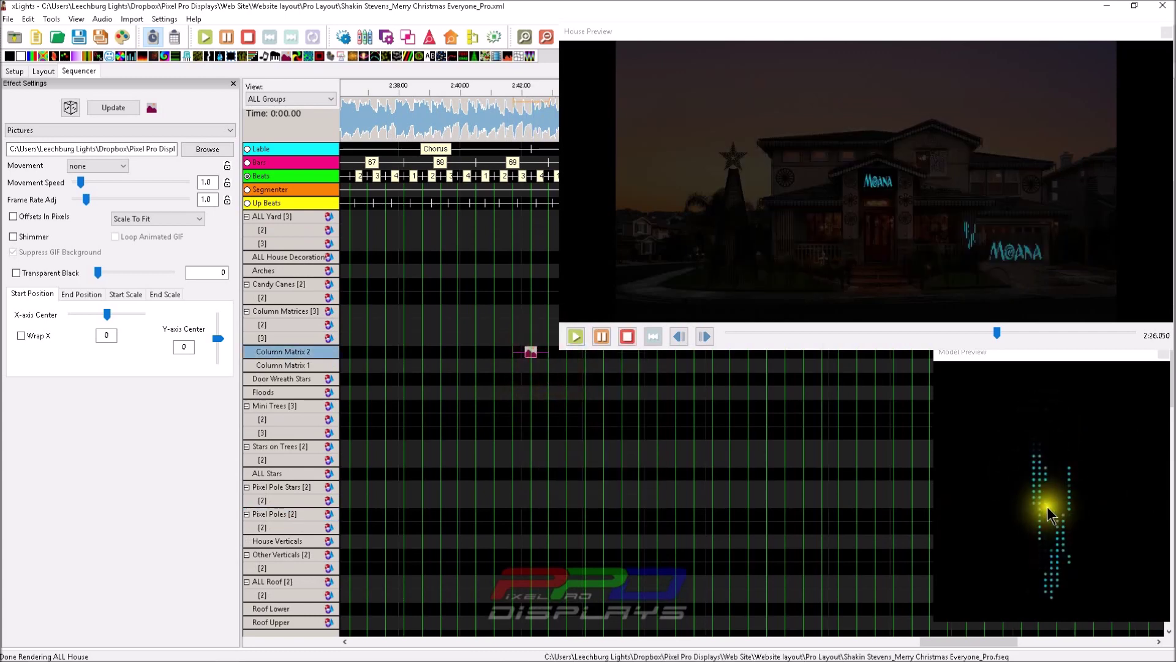
pyautogui.click(160, 220)
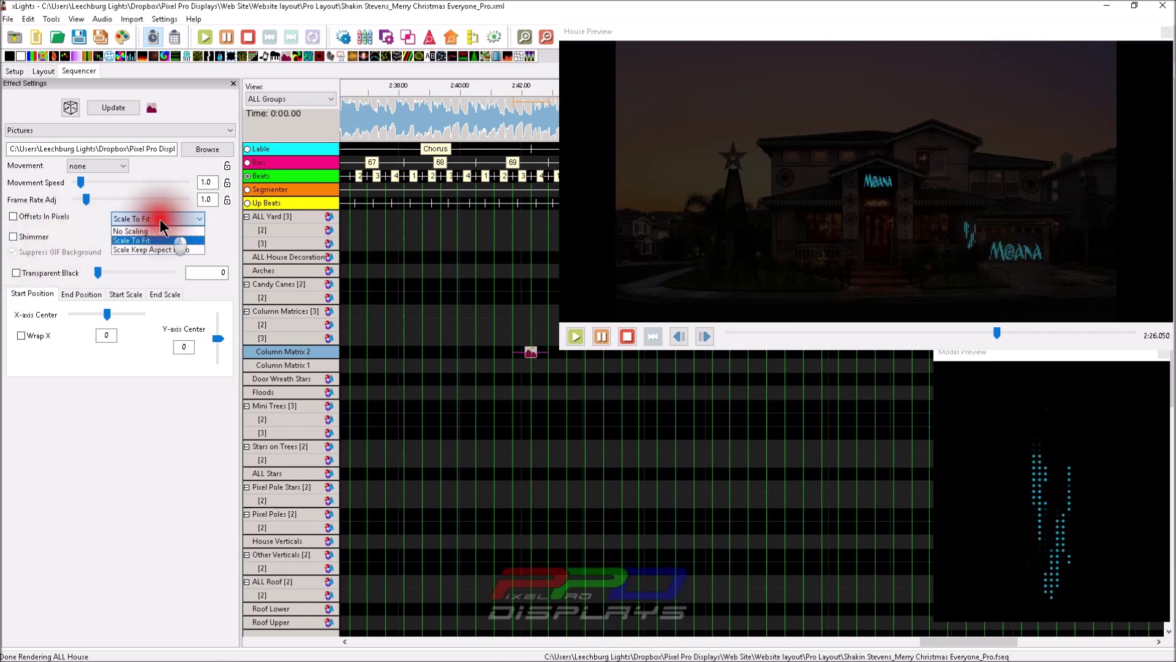
pyautogui.click(532, 353)
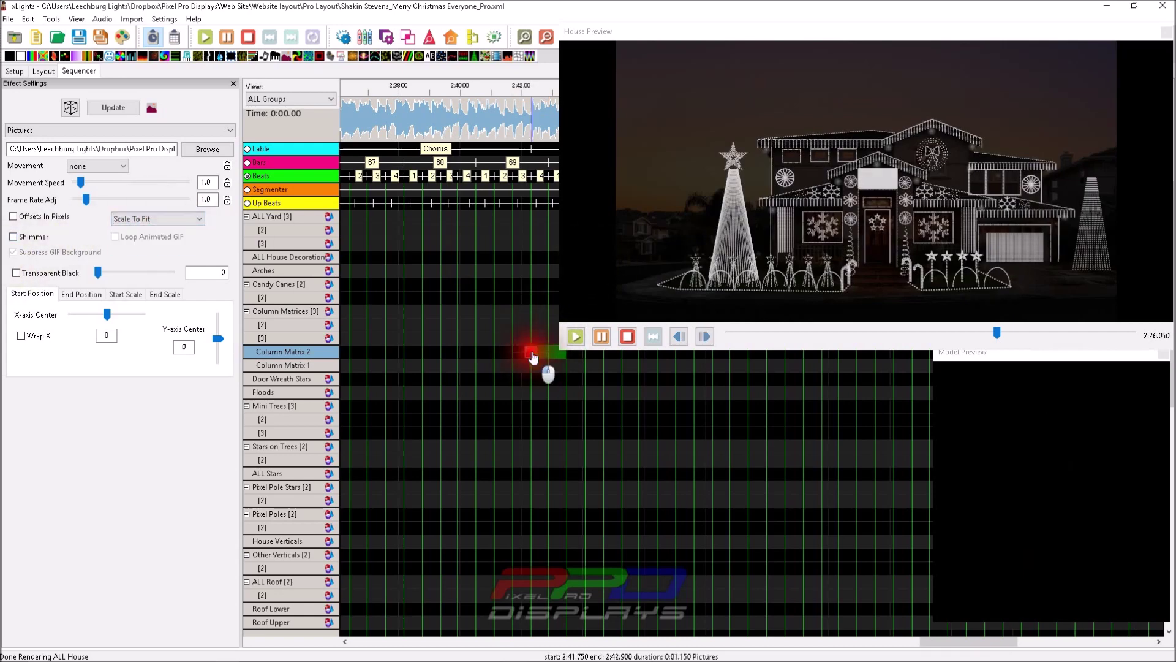
pyautogui.moveTo(532, 355); pyautogui.dragTo(531, 340)
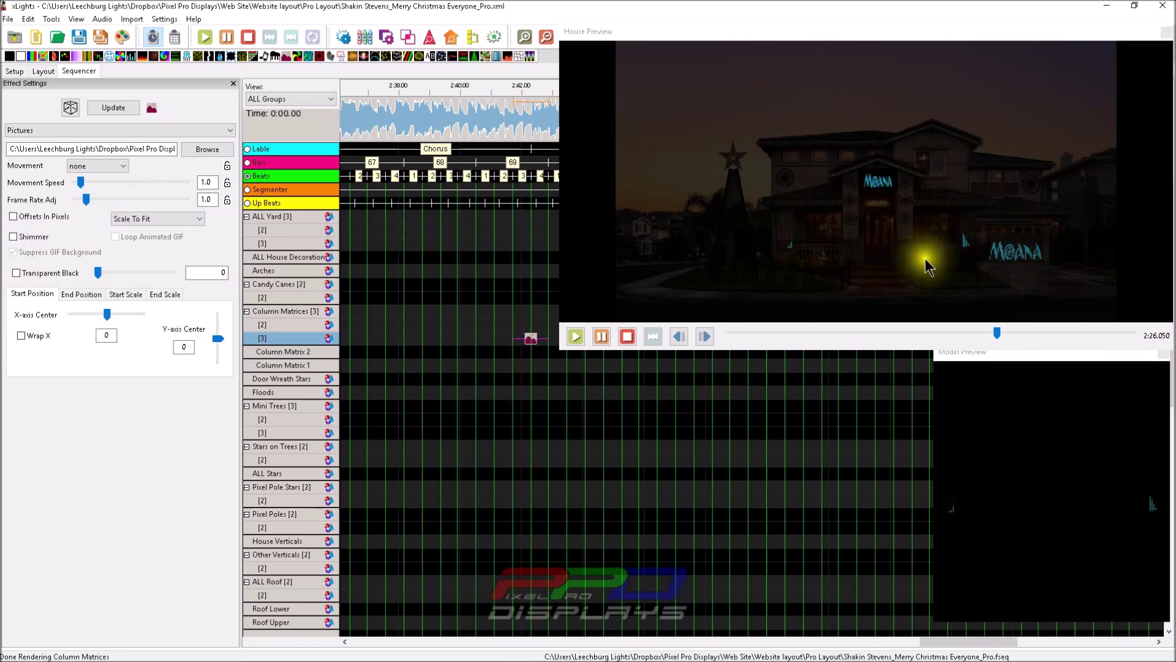
pyautogui.click(532, 337)
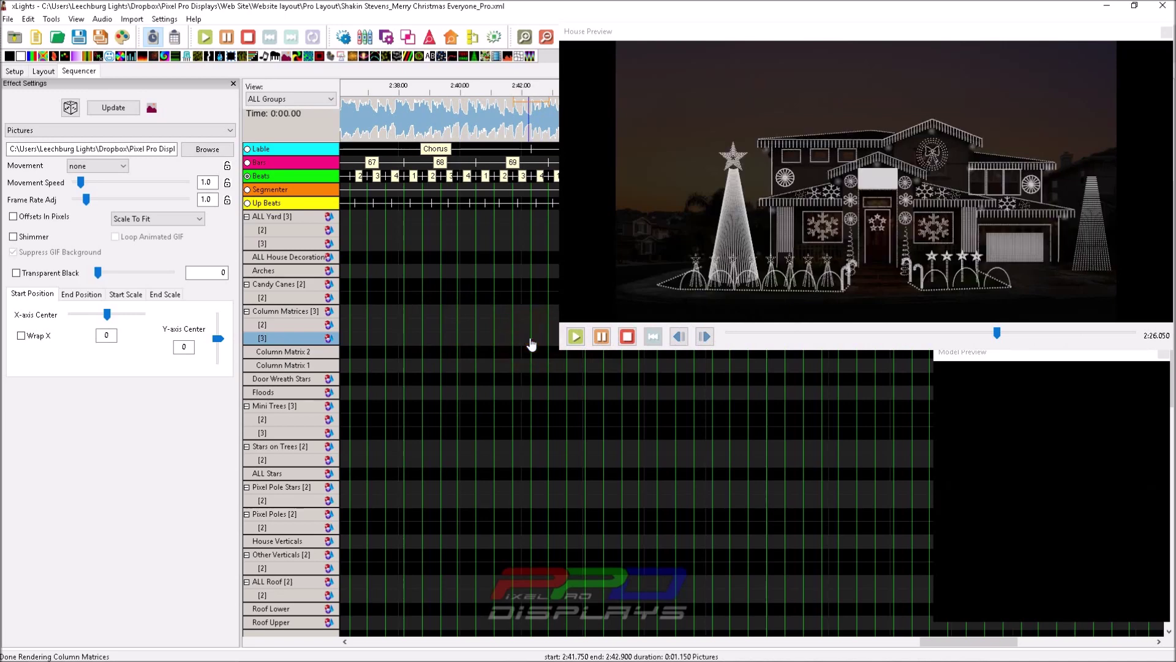
# Scroll down to the Mega Tree and watch its Spirals effect animate.
pyautogui.scroll(-10, 582, 450)
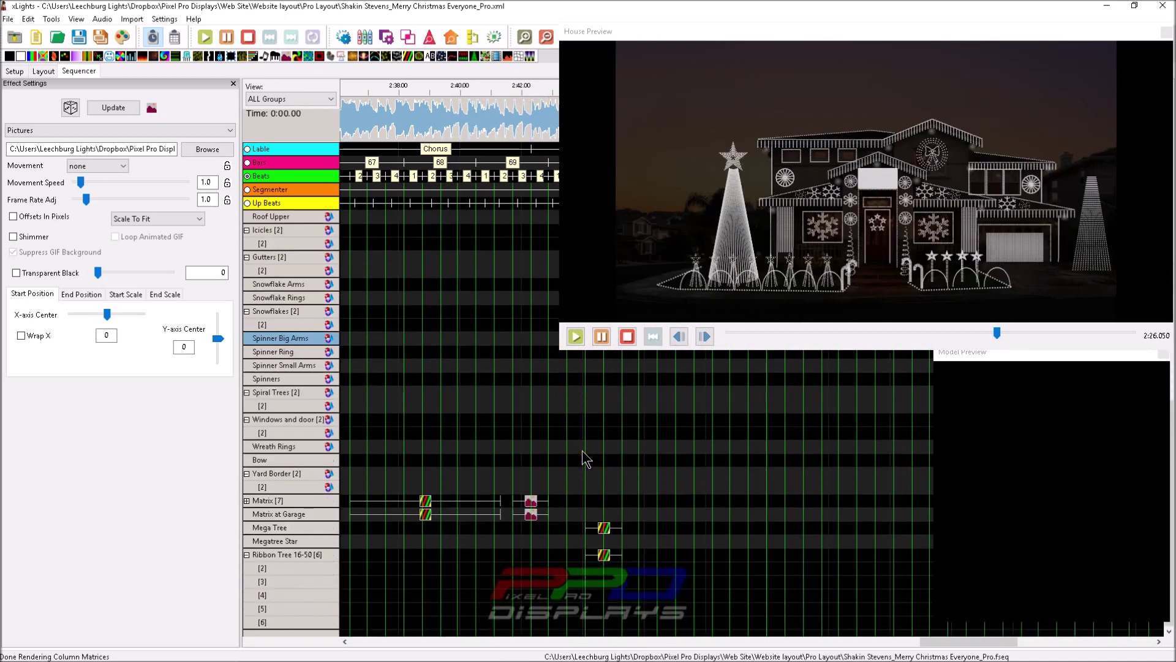
pyautogui.click(605, 529)
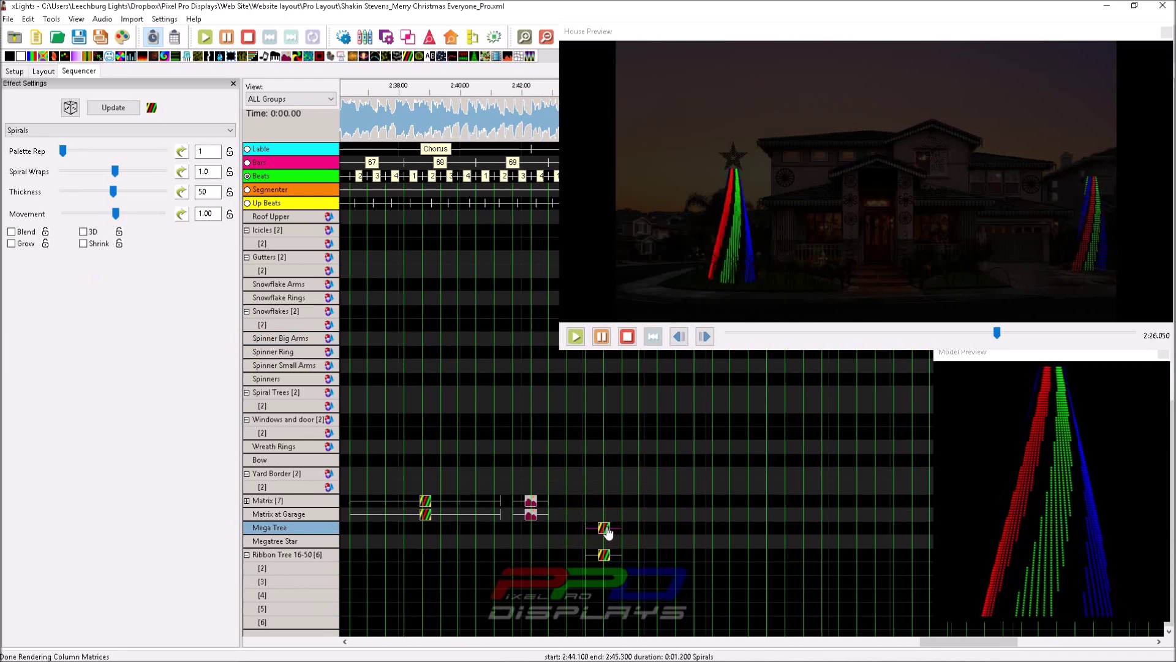
pyautogui.click(605, 530)
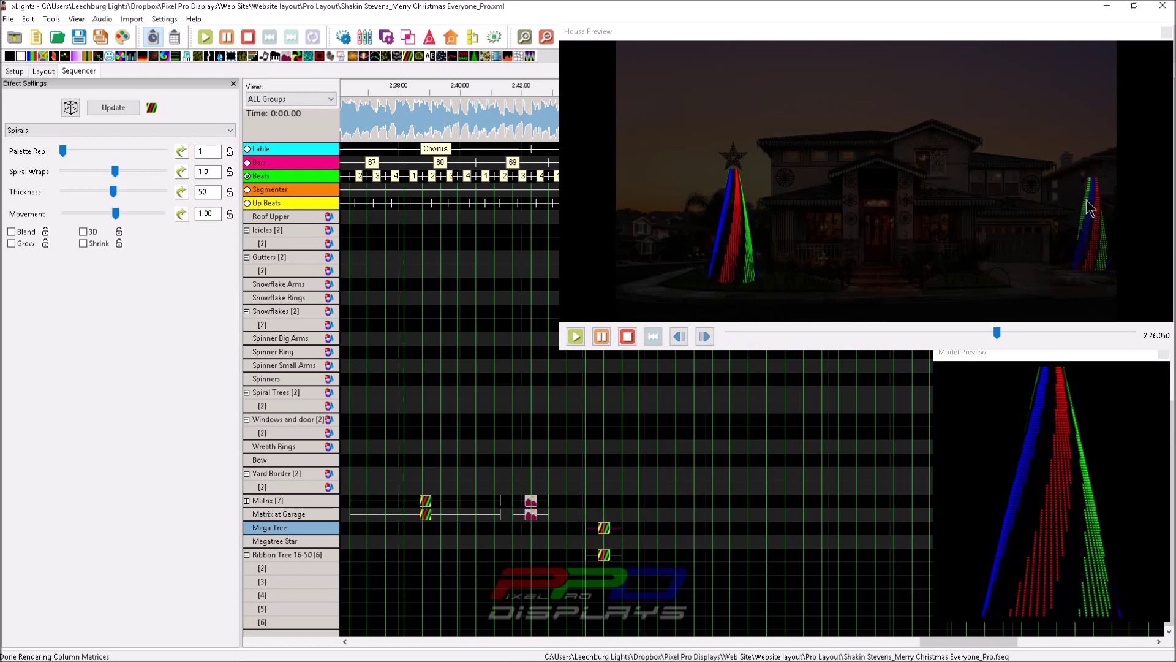
pyautogui.click(1101, 230)
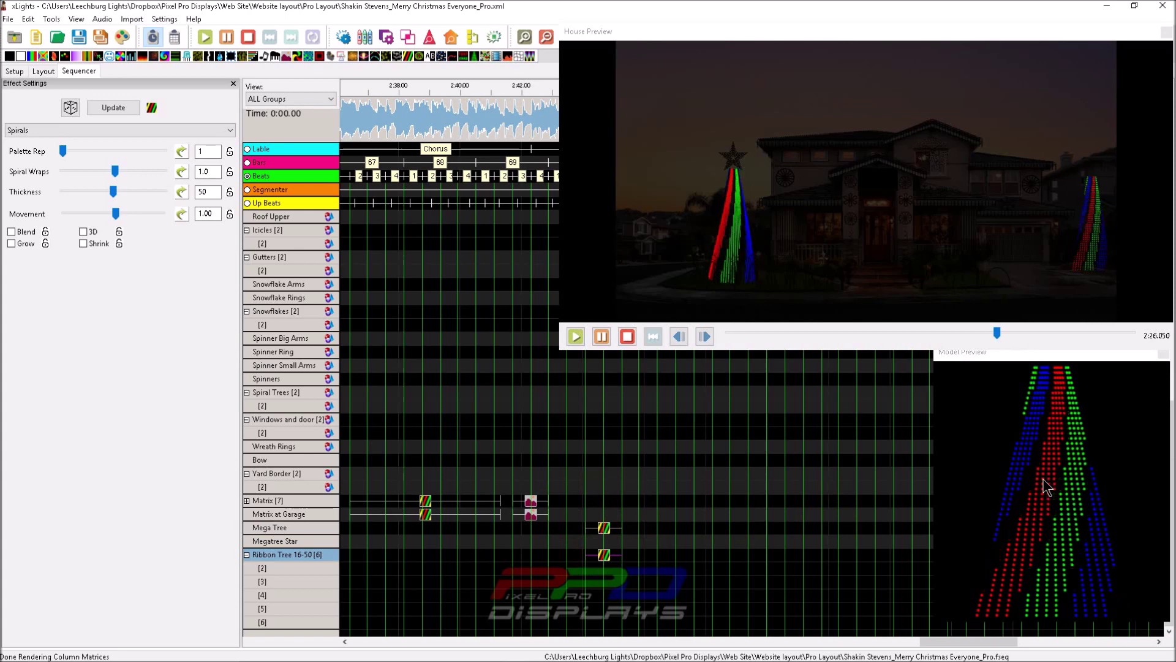
pyautogui.click(722, 528)
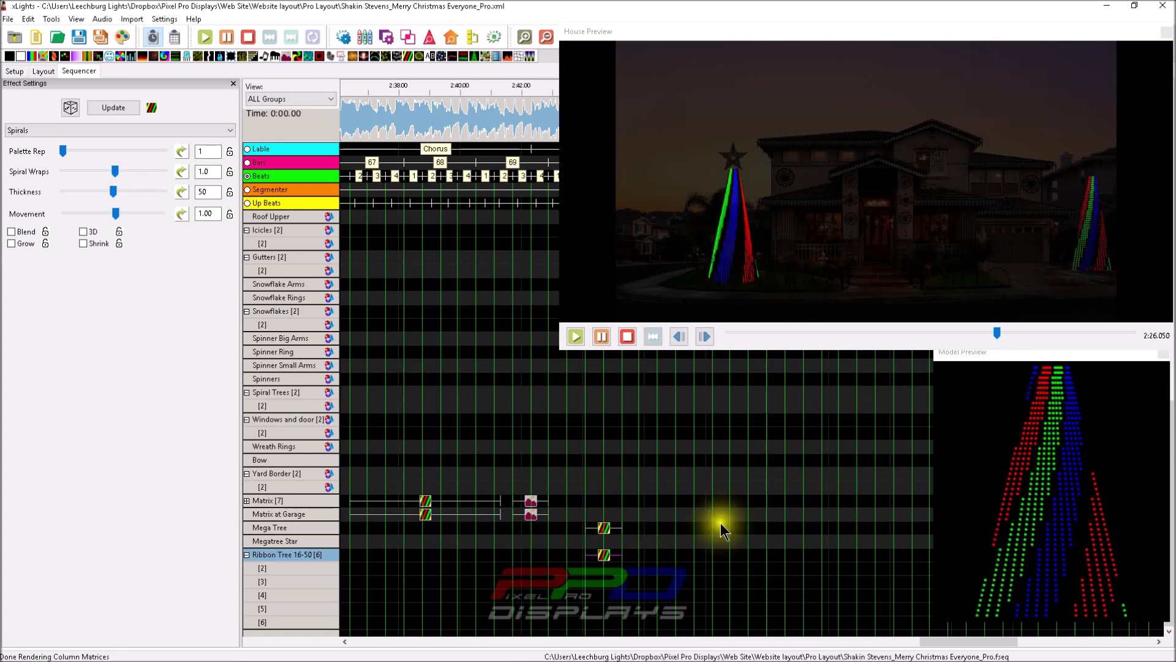
pyautogui.click(602, 529)
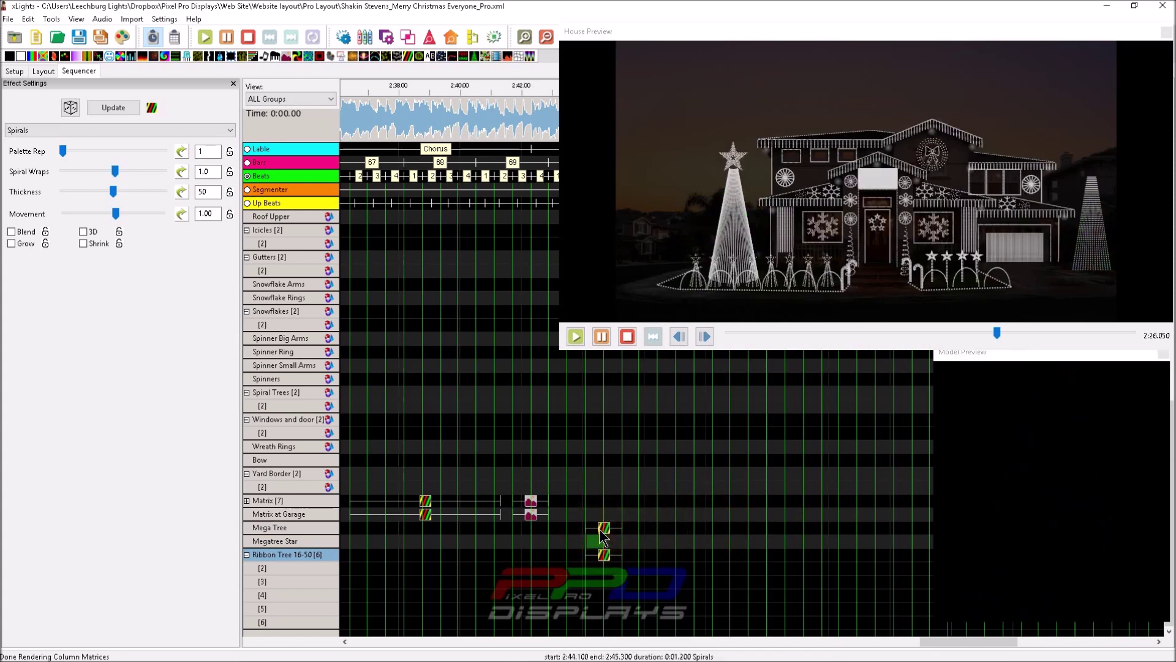
pyautogui.click(633, 491)
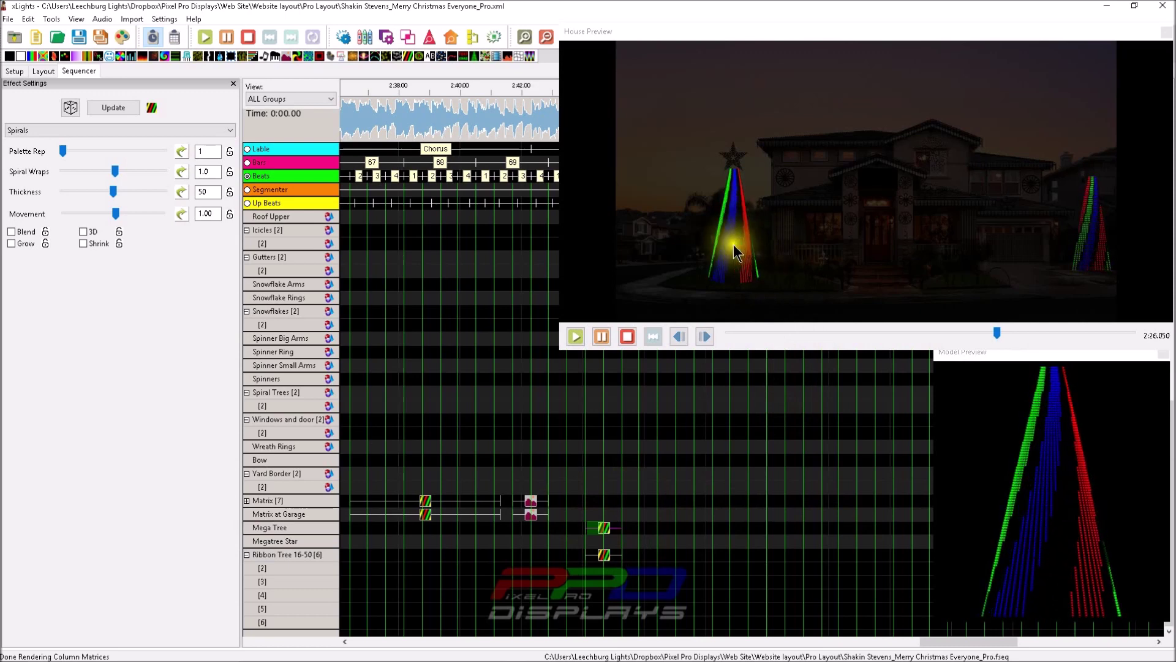
# Preview the Matrix Spirals effect, then reselect the Mega Tree Spirals effect to compare settings.
pyautogui.click(604, 555)
pyautogui.click(425, 506)
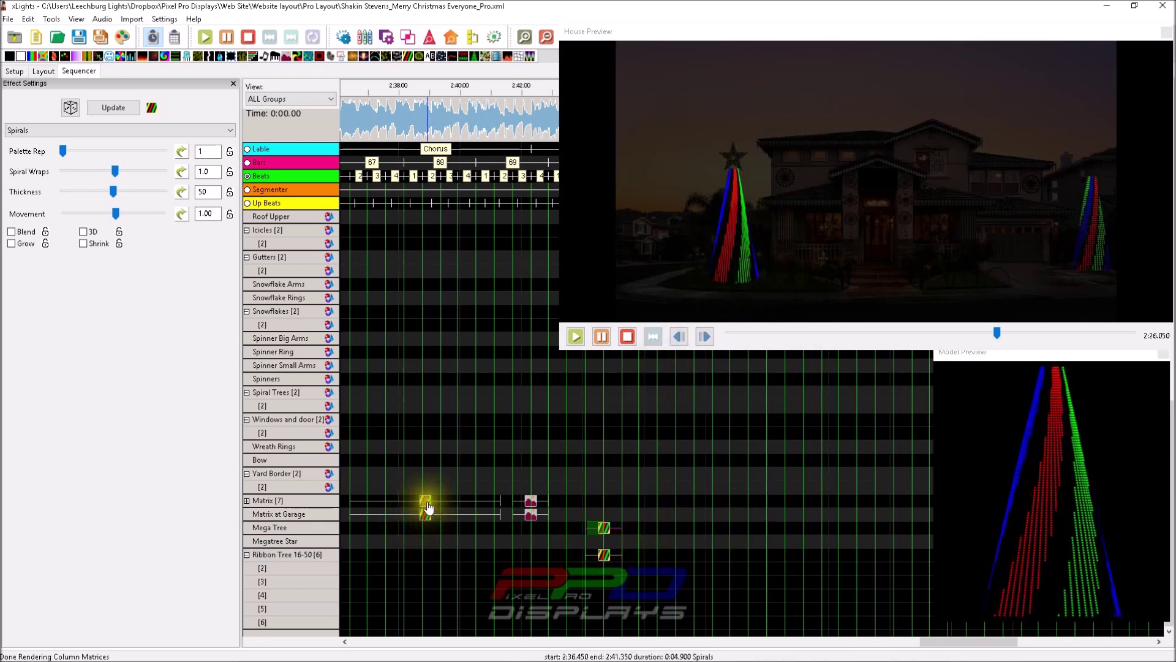
pyautogui.click(428, 506)
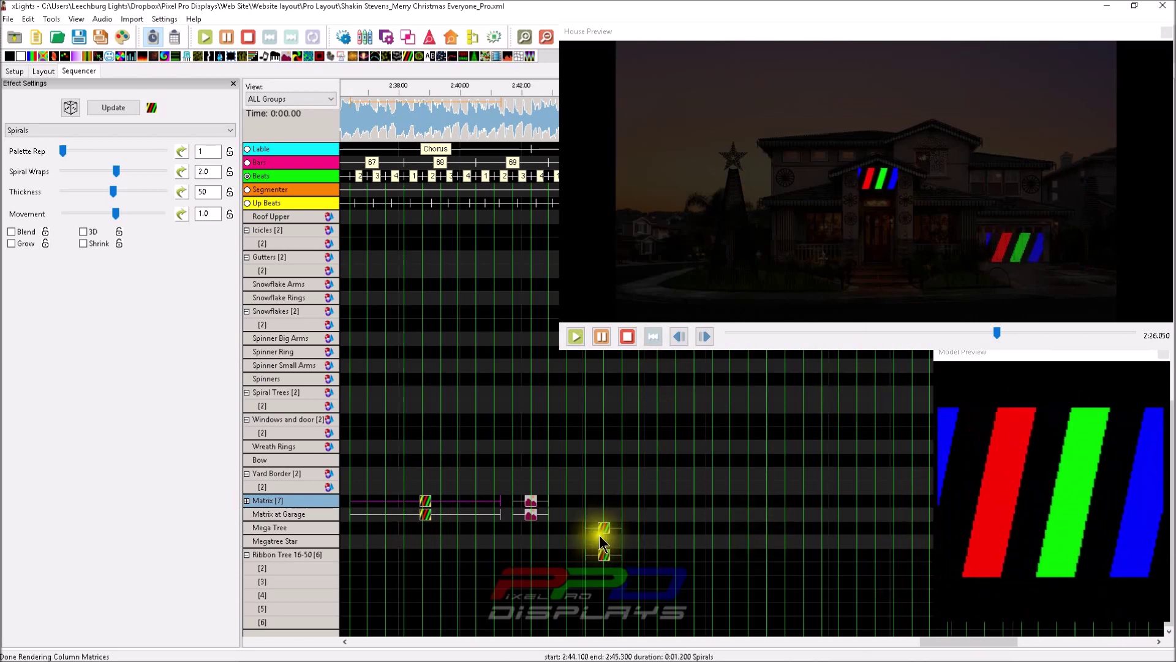
pyautogui.click(600, 541)
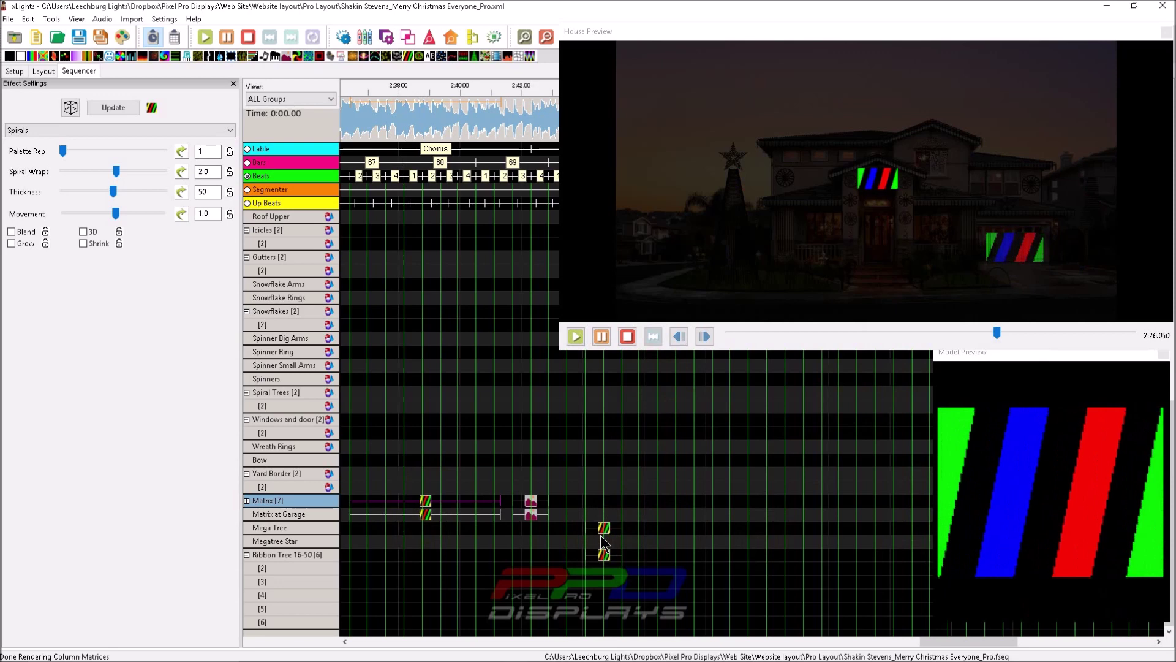
pyautogui.click(604, 533)
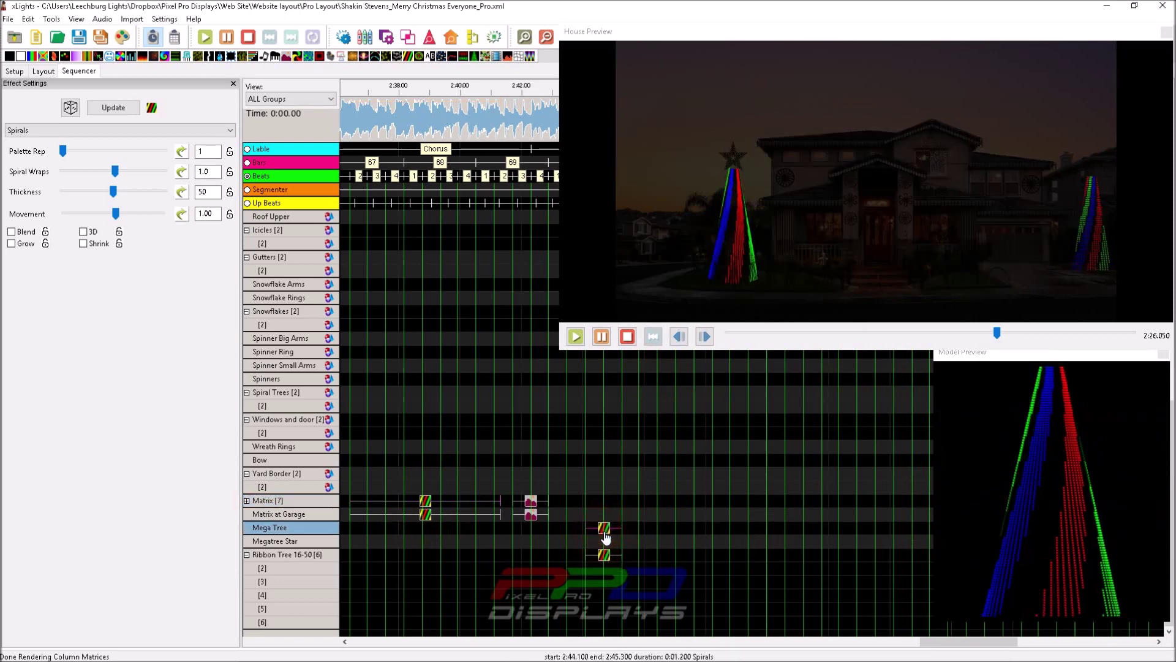